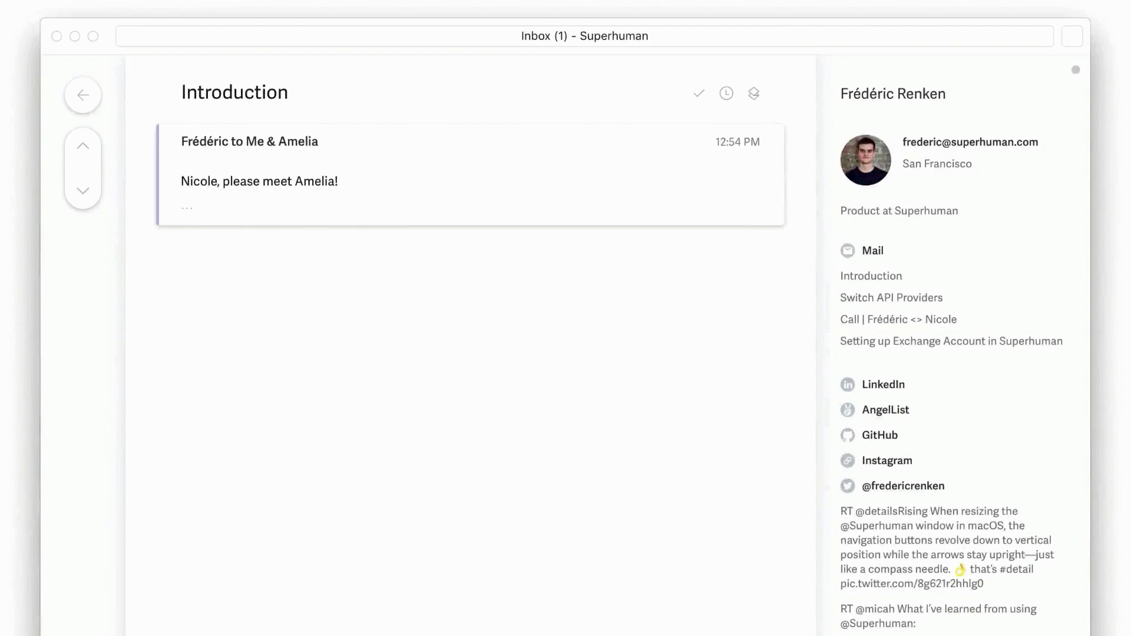
Step: Send a greeting reply to the introduction, then draft a 'Great!' onboarding reply with the colleague and directions snippets
type("anks Frédéric! (to BCC")
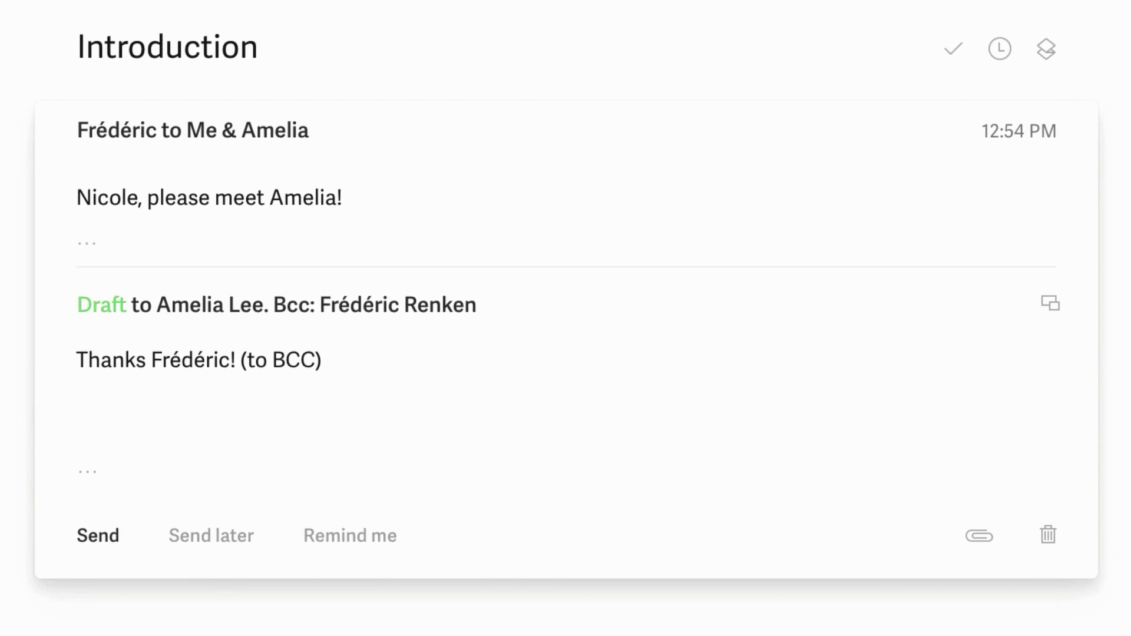
type("Amelia, lovely to meet you!")
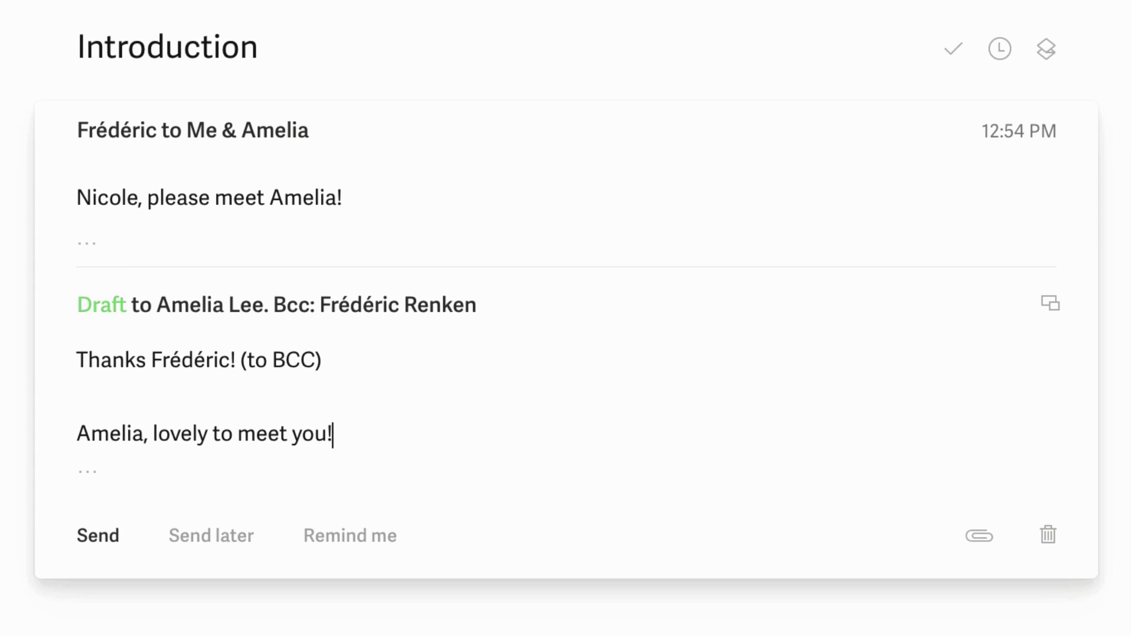
key("super+Return")
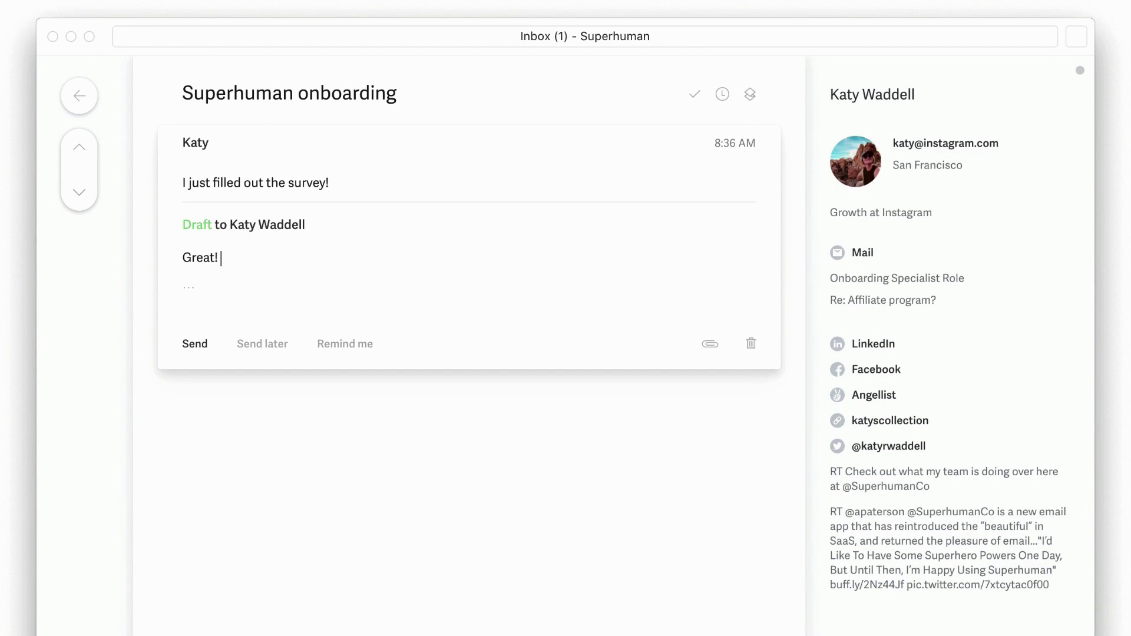
type(";lau")
key("Return")
key("Return")
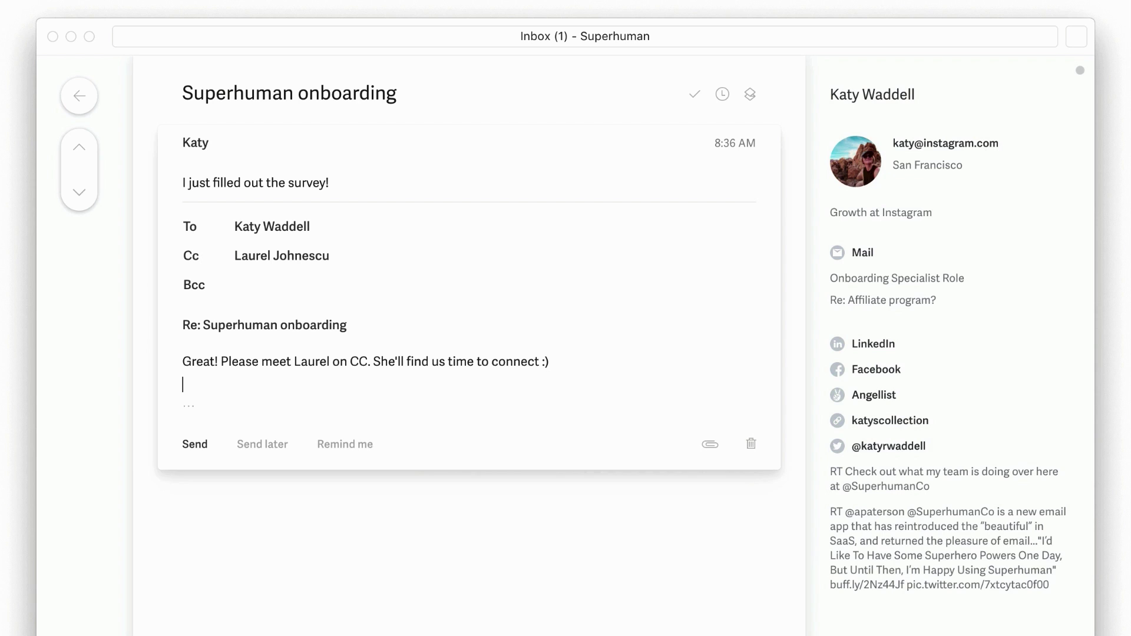
key("Return")
type(";dire")
key("Return")
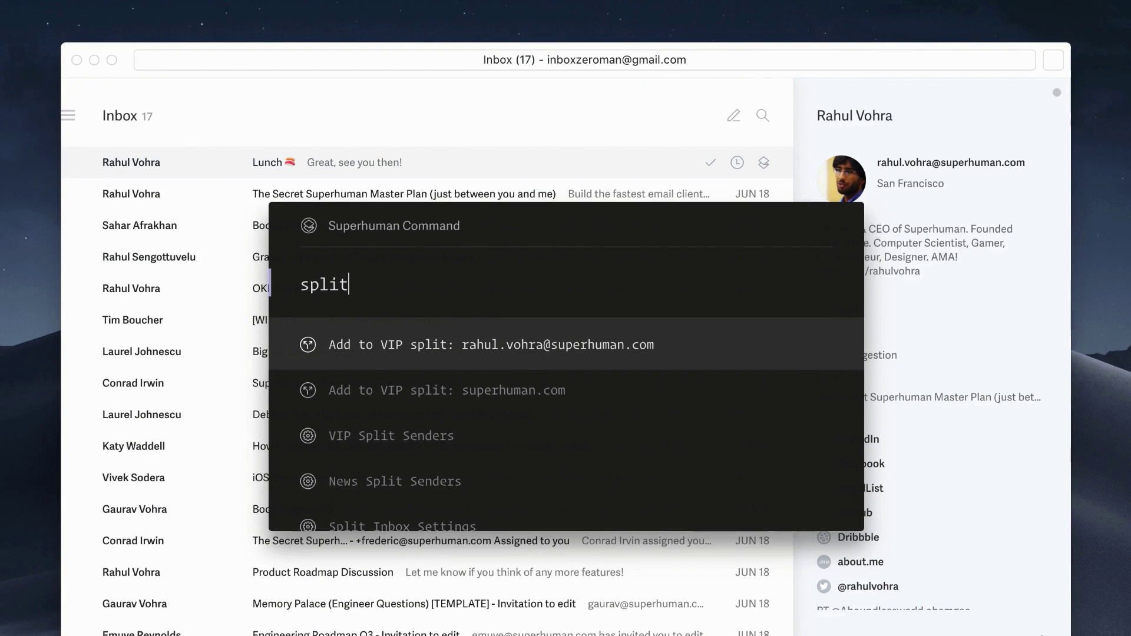
Step: Add the sender to the VIP split and mark the Lunch and Master Plan threads done
key("Return")
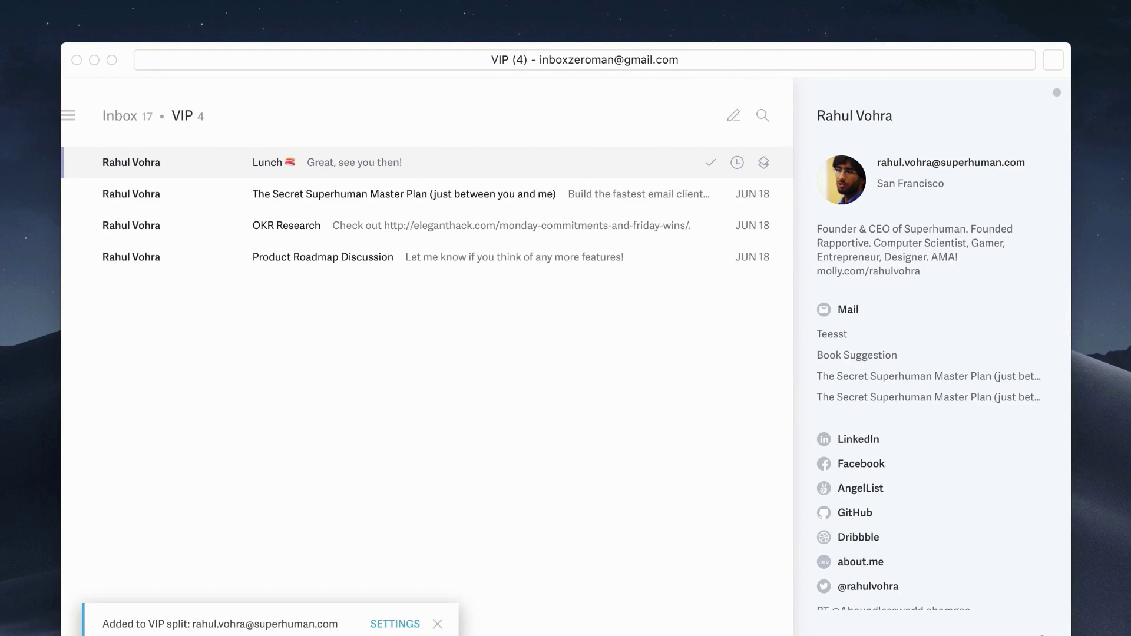
key("Return")
key("e")
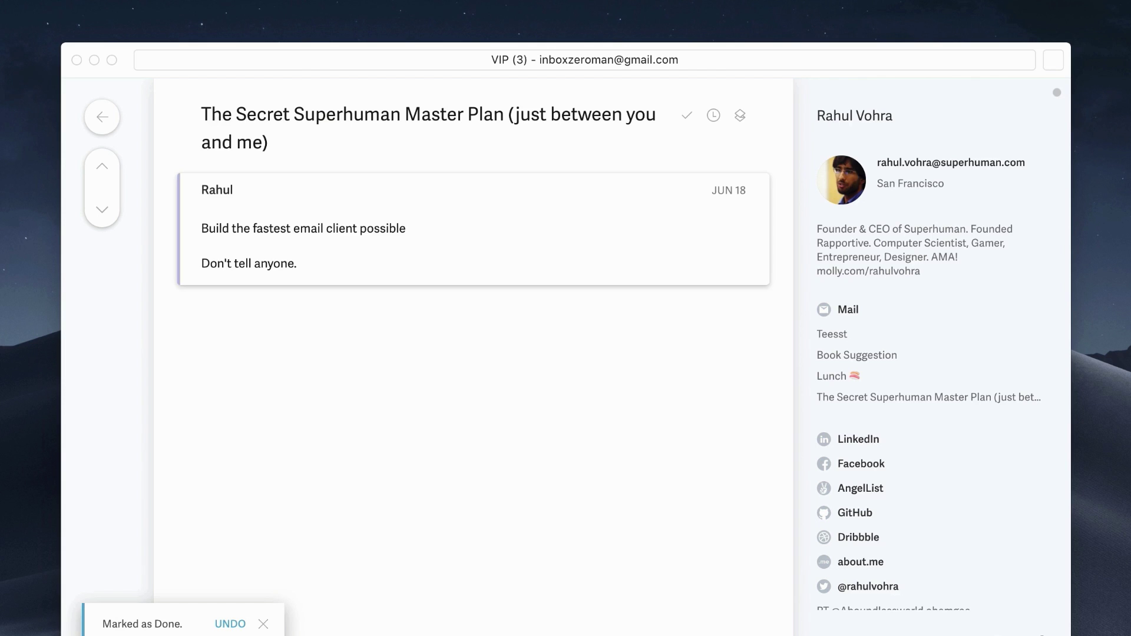
key("e")
key("e")
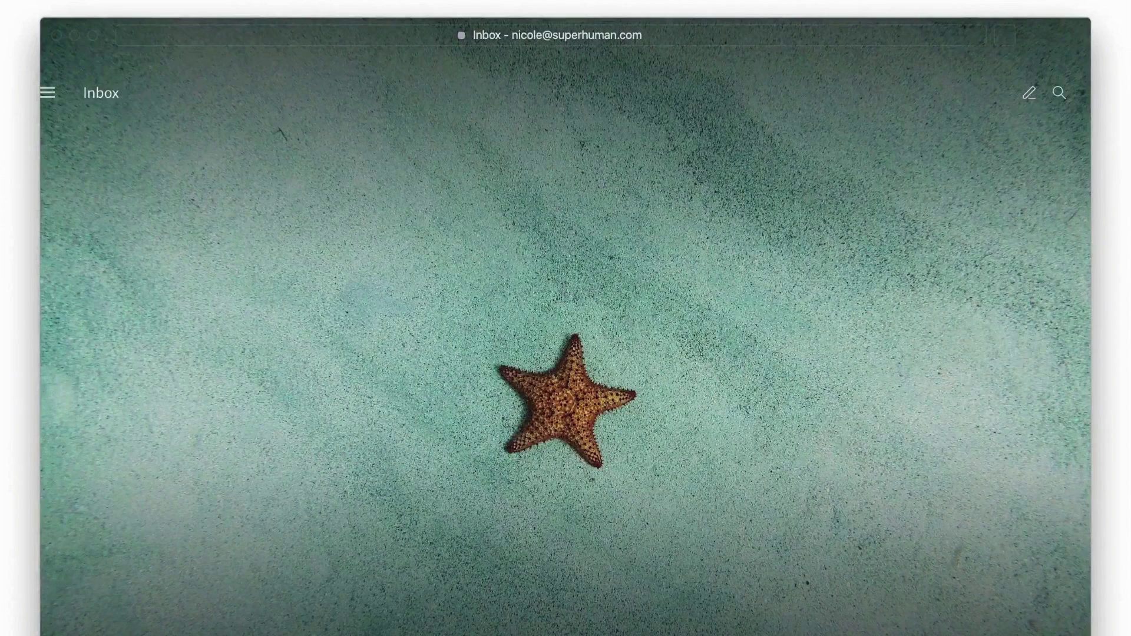
Step: Start a 'Zoom Yoga 🧘' calendar event scheduled for Friday
type("b")
type("Zoom Yoga 🧘")
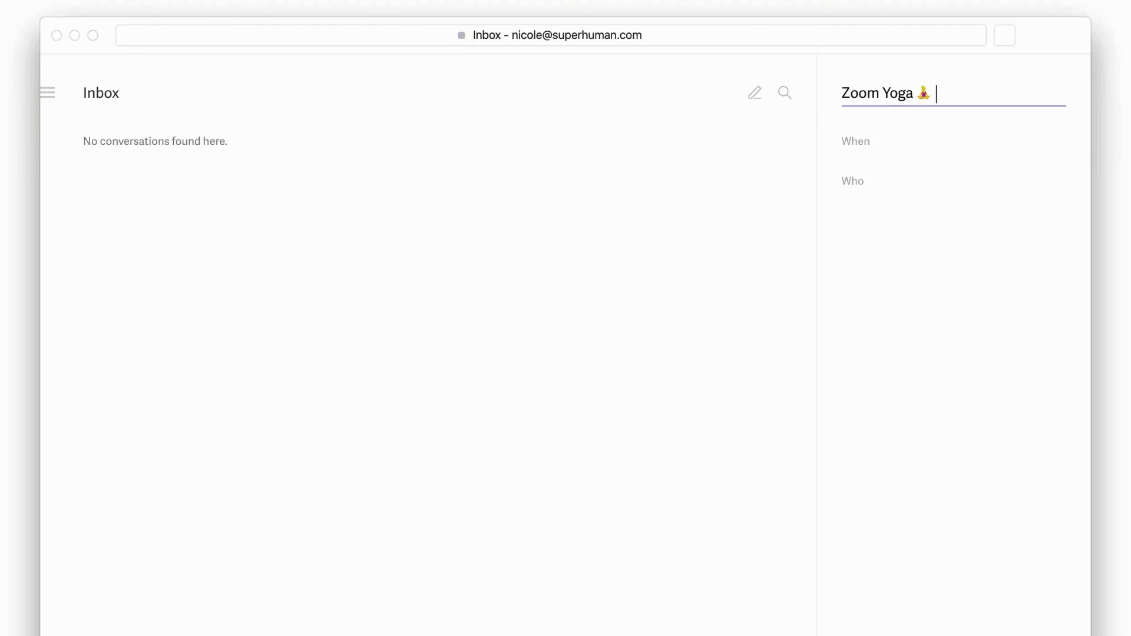
key("Tab")
type("frida")
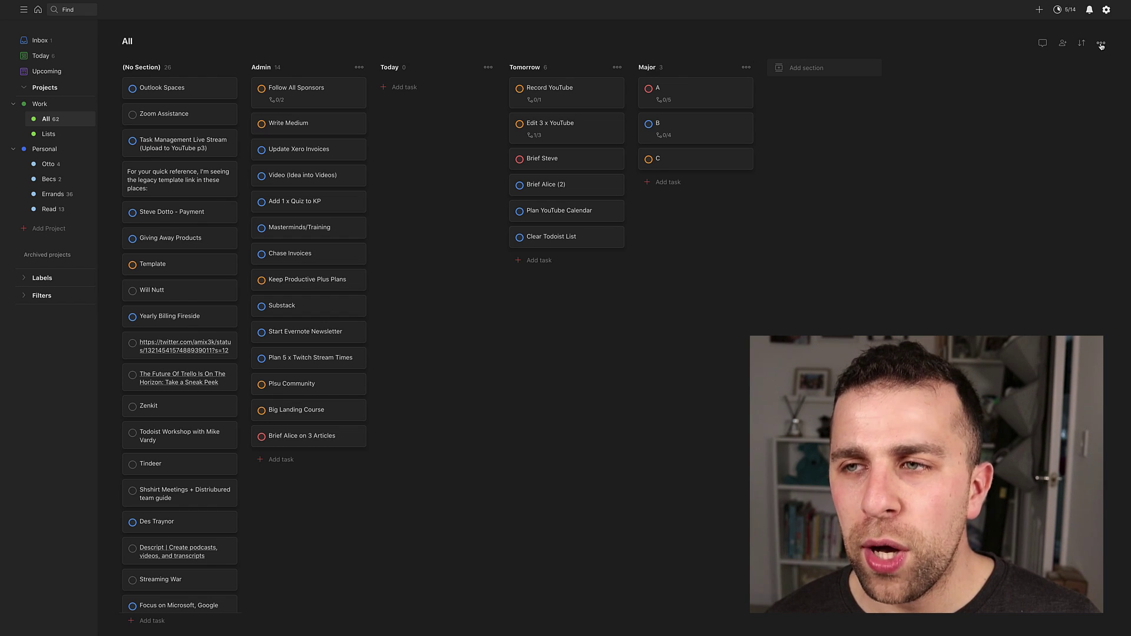
Step: Sort the All board by due date, then by priority
left_click(1100, 44)
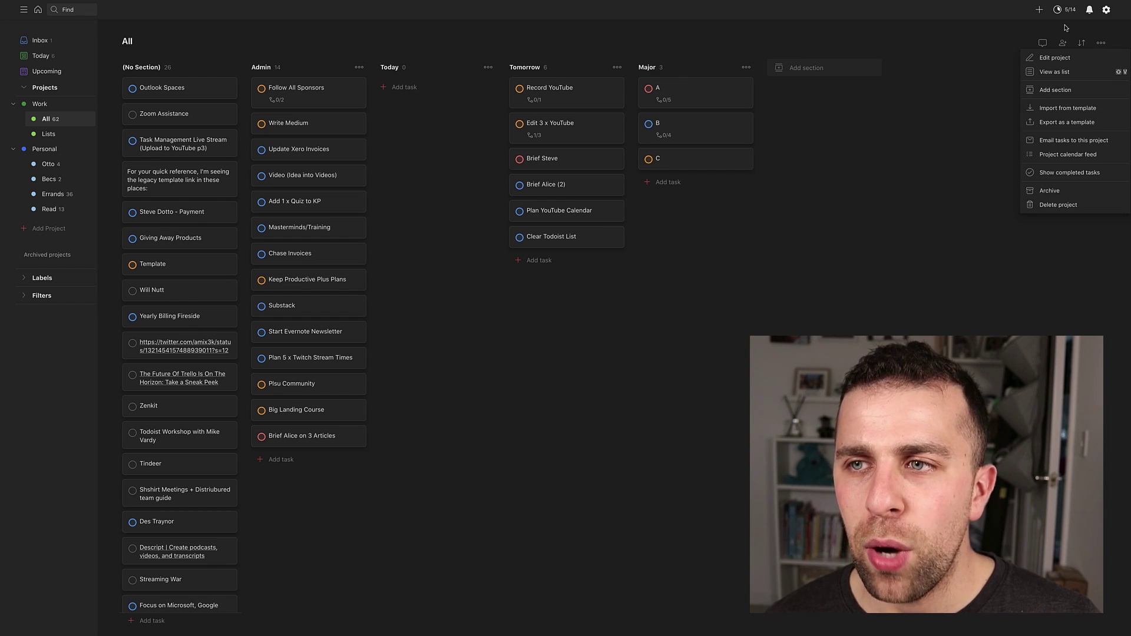
left_click(1100, 43)
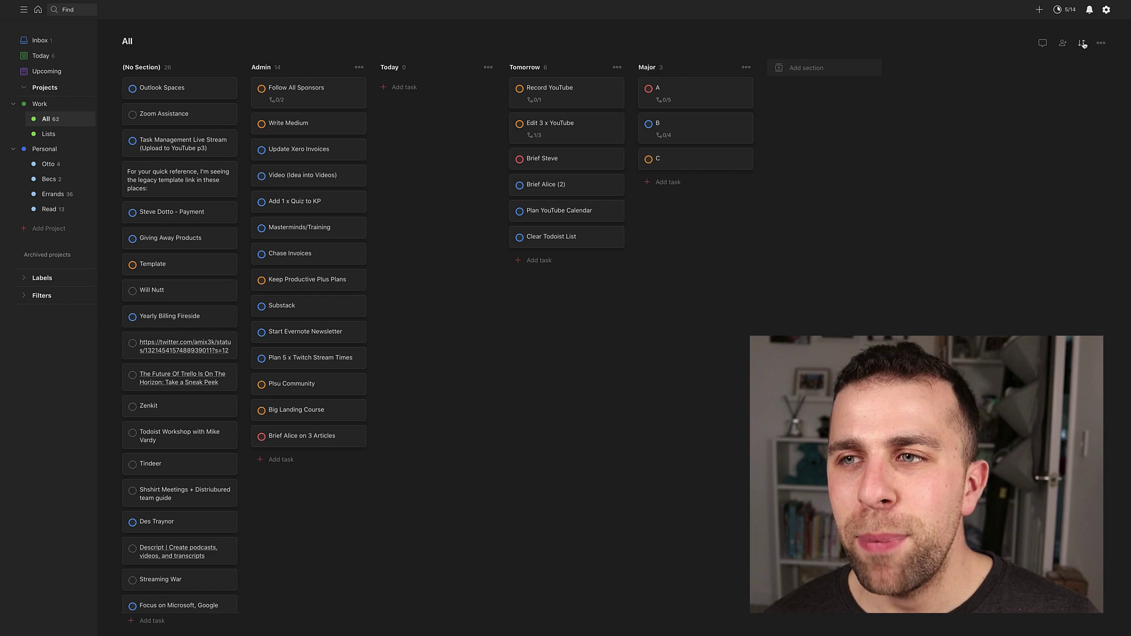
left_click(1083, 44)
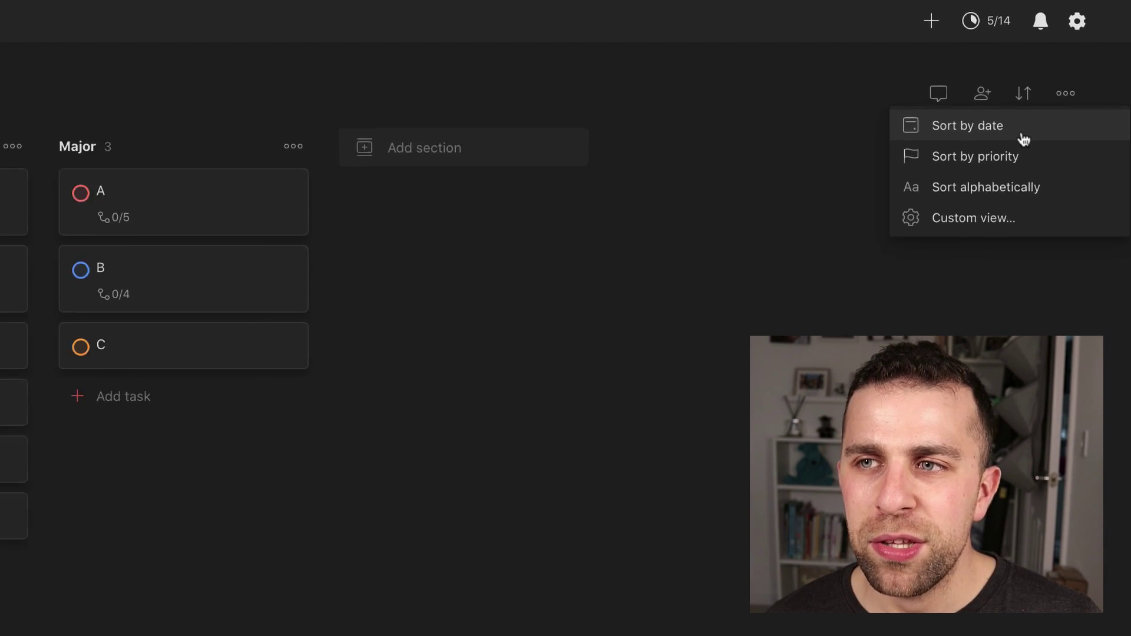
left_click(1024, 139)
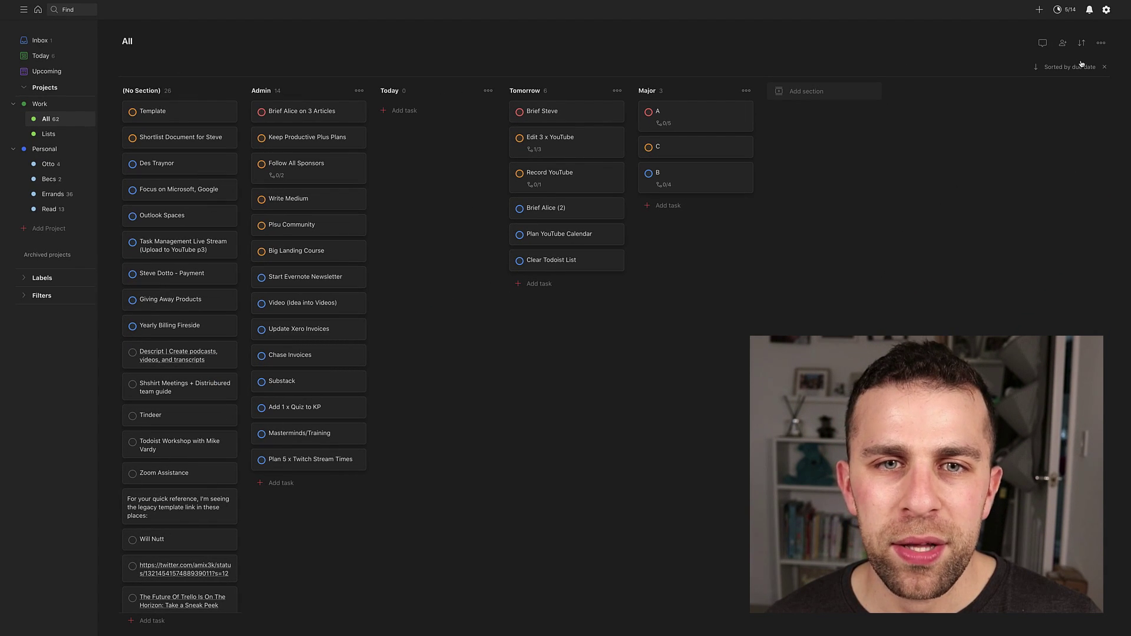
left_click(1081, 43)
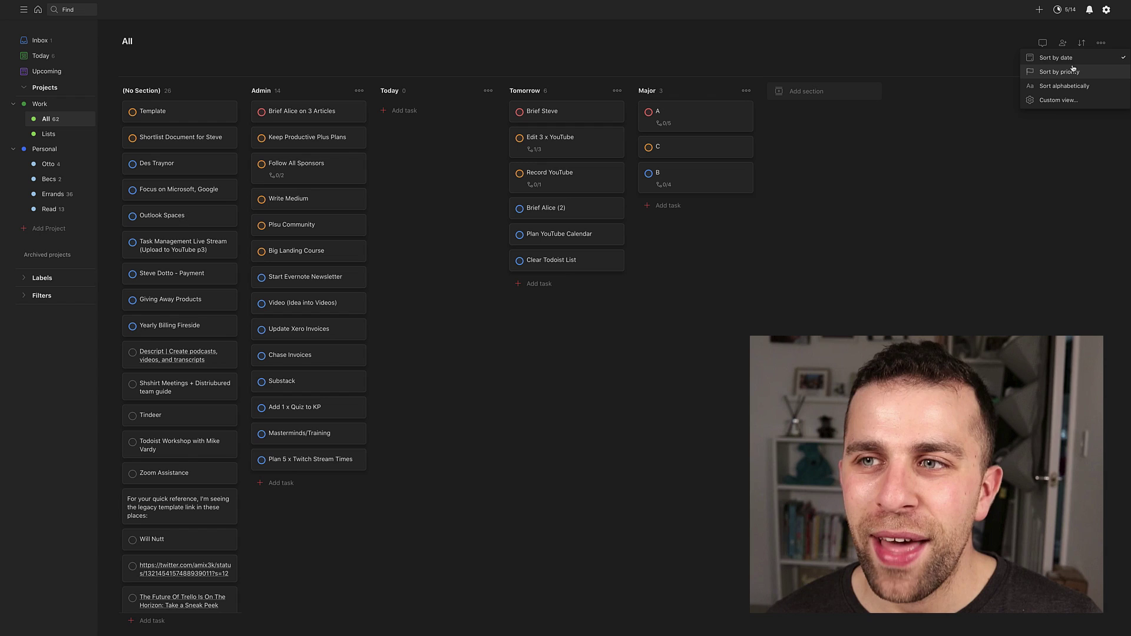
left_click(1072, 70)
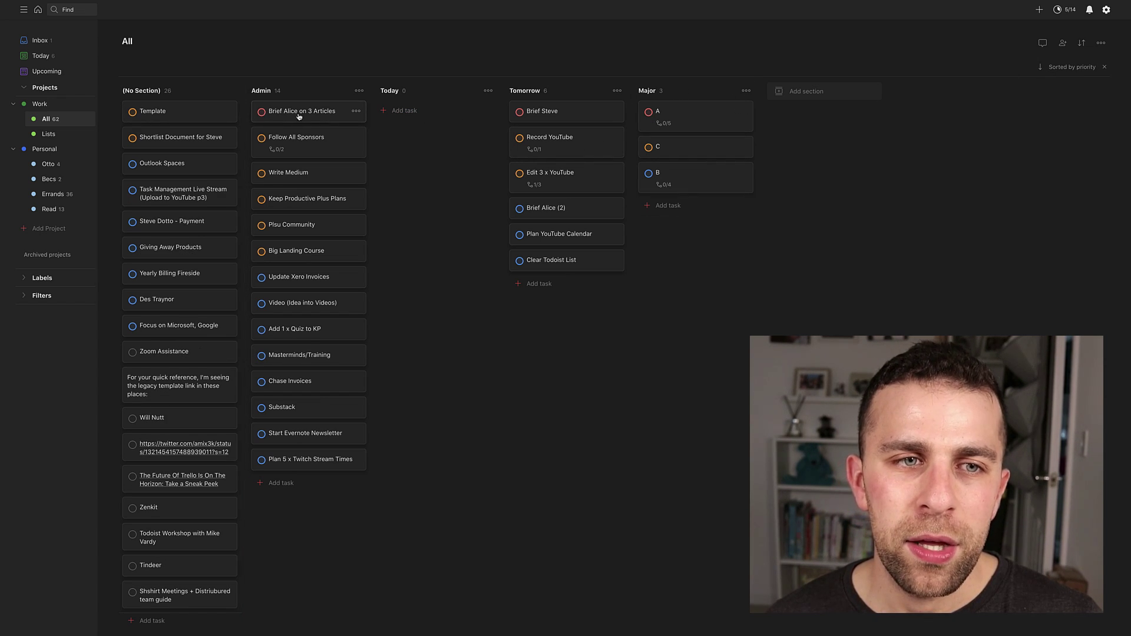
Step: Sort the board alphabetically, ending in ascending A–Z order
left_click(1081, 45)
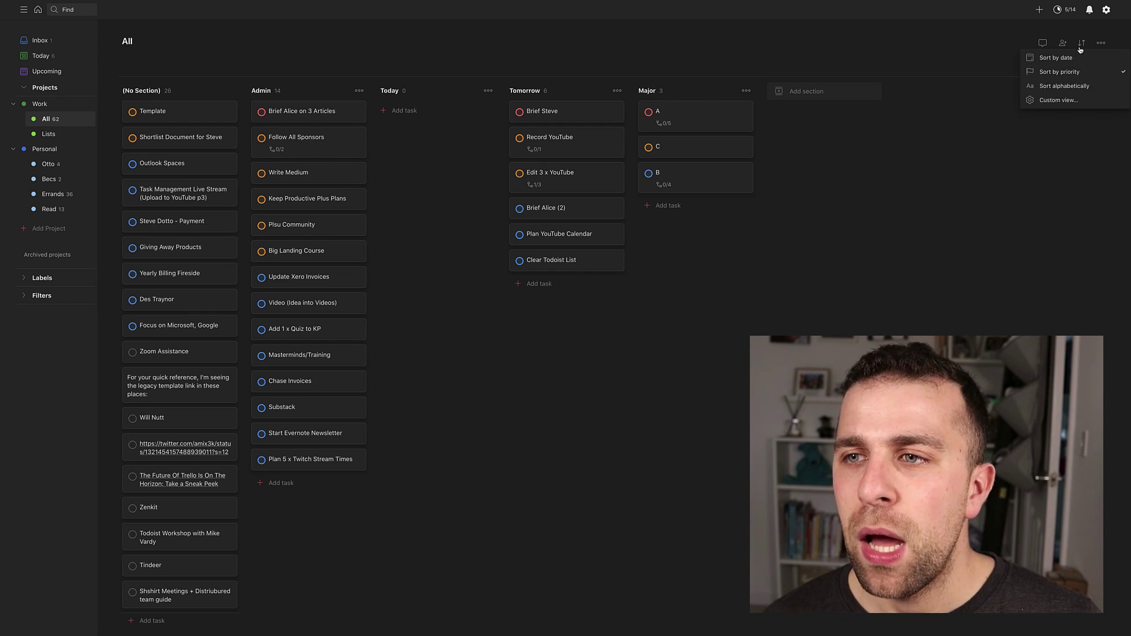
left_click(1081, 82)
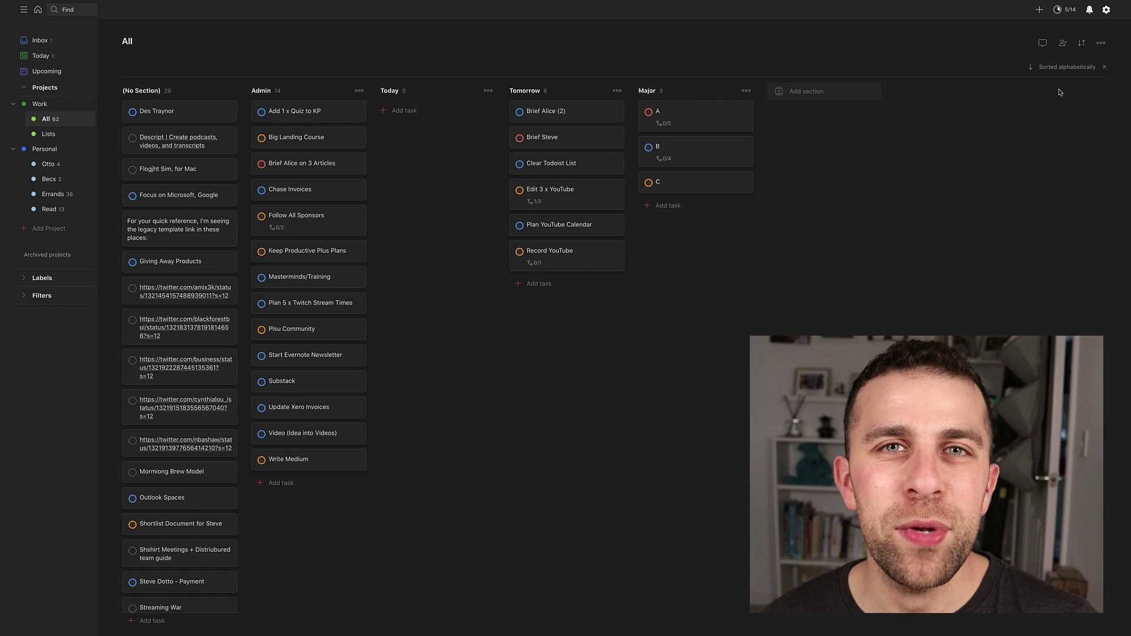
left_click(1031, 69)
left_click(1031, 70)
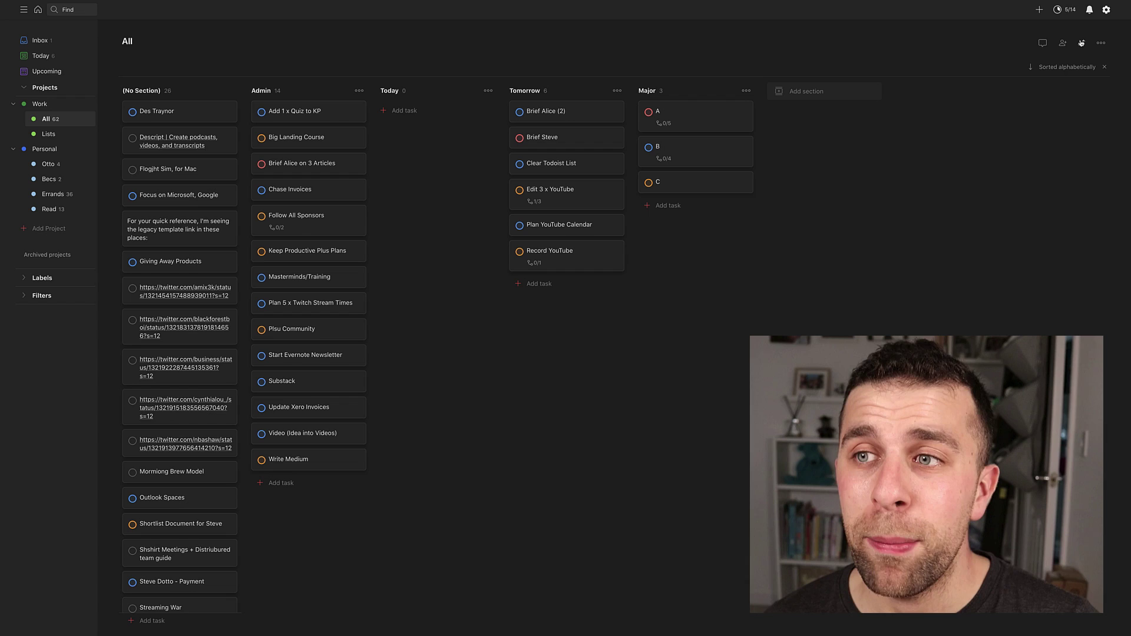
left_click(1082, 43)
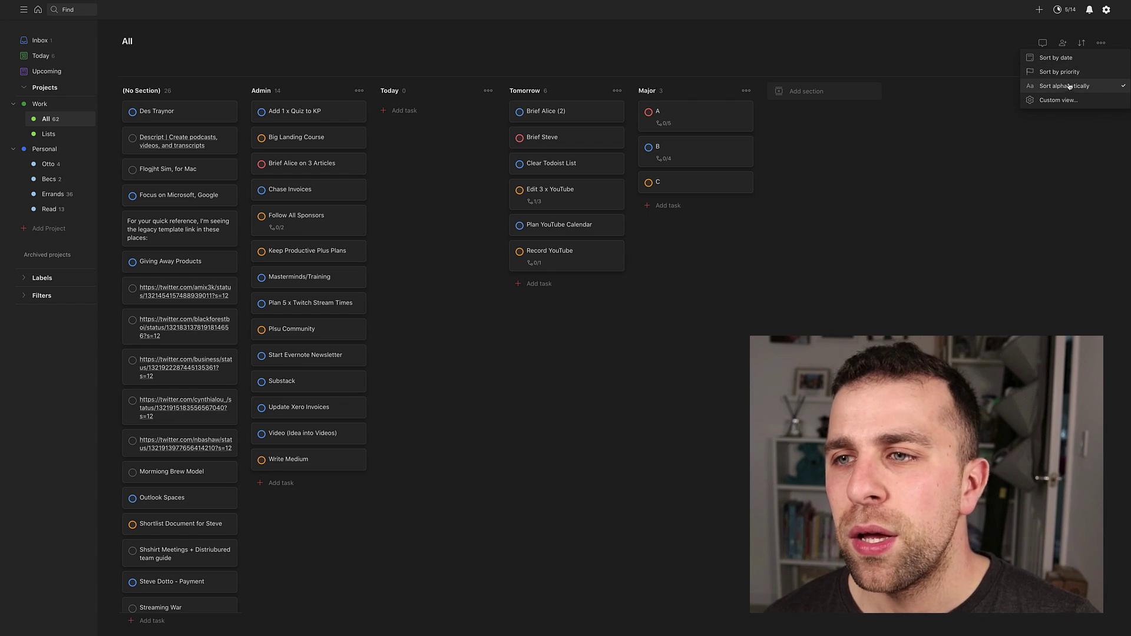
Step: In Custom view, set Group by to Priority, keep Sort by as Name, and apply
left_click(1058, 99)
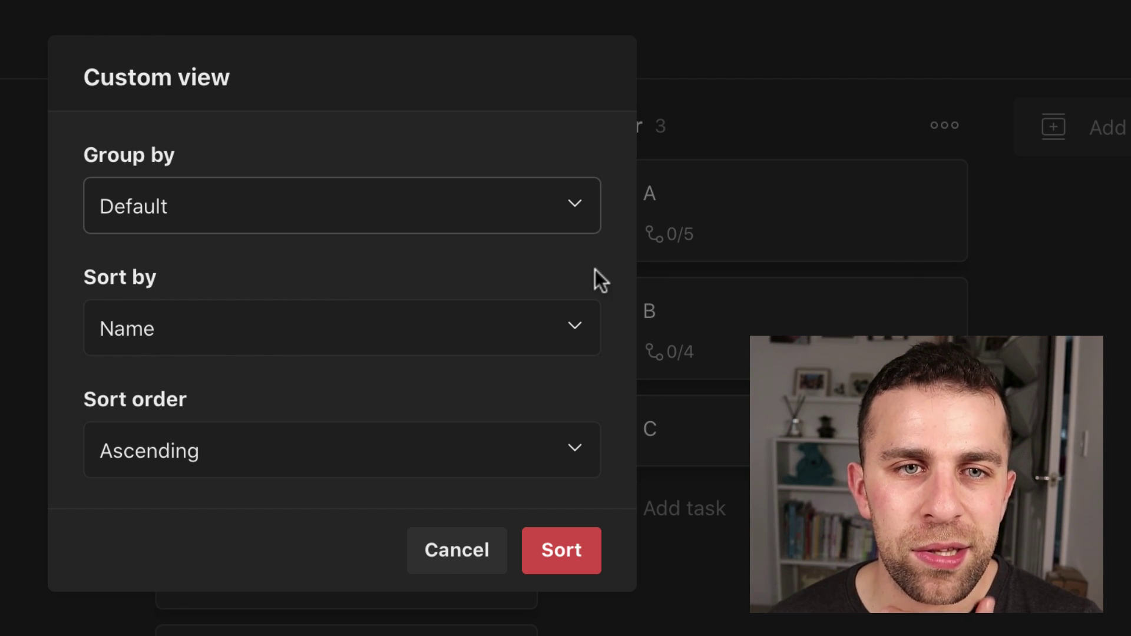
left_click(393, 228)
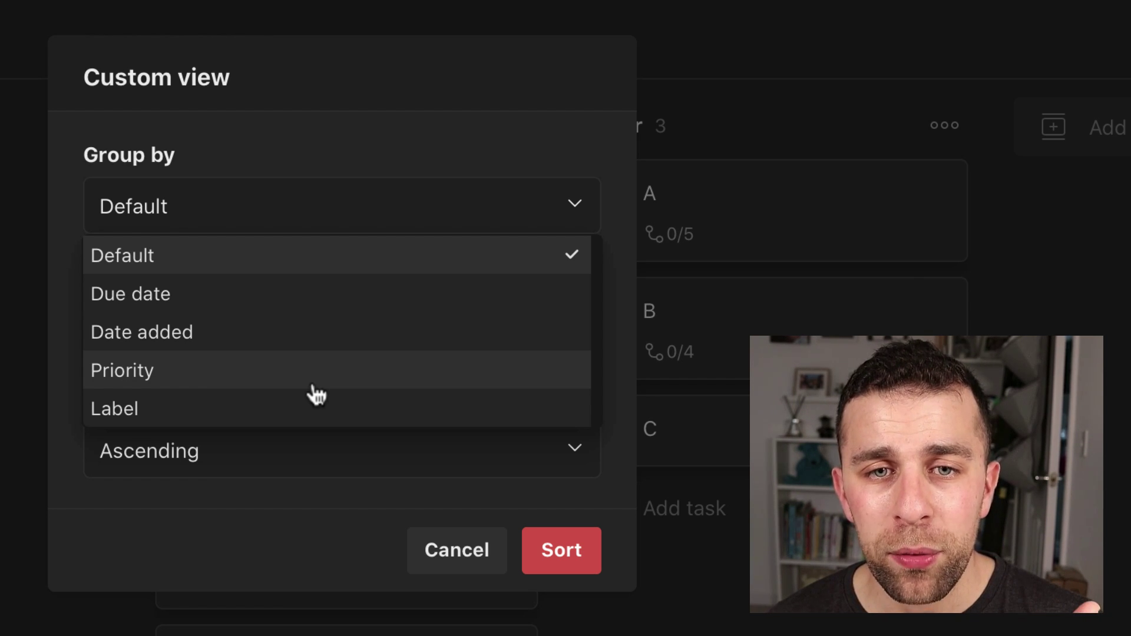
left_click(313, 385)
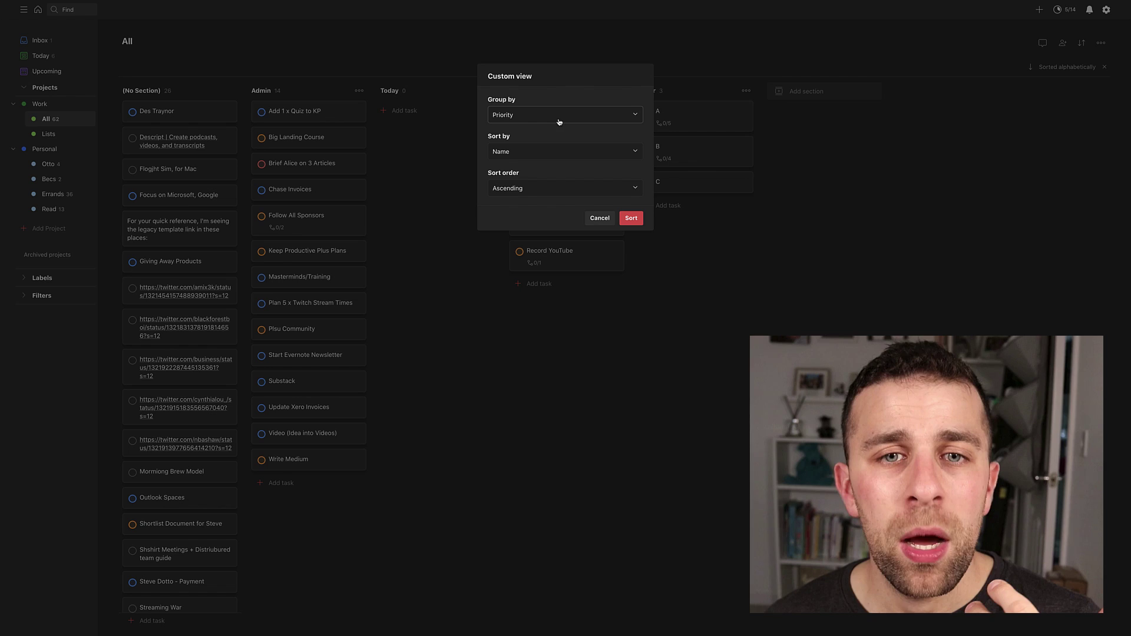
left_click(558, 150)
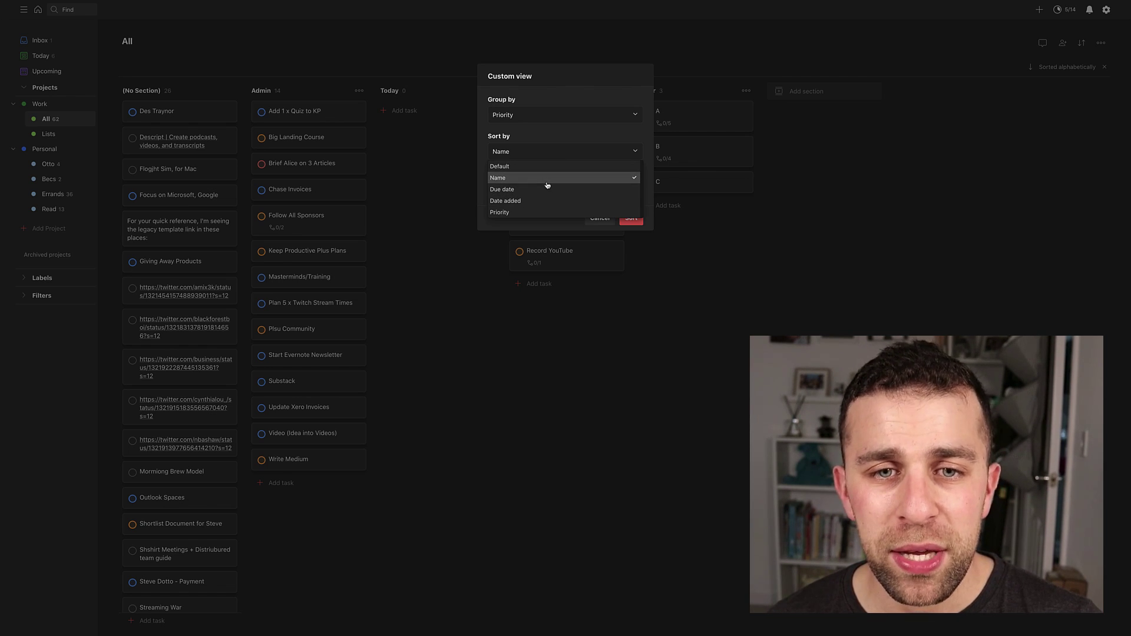
left_click(566, 155)
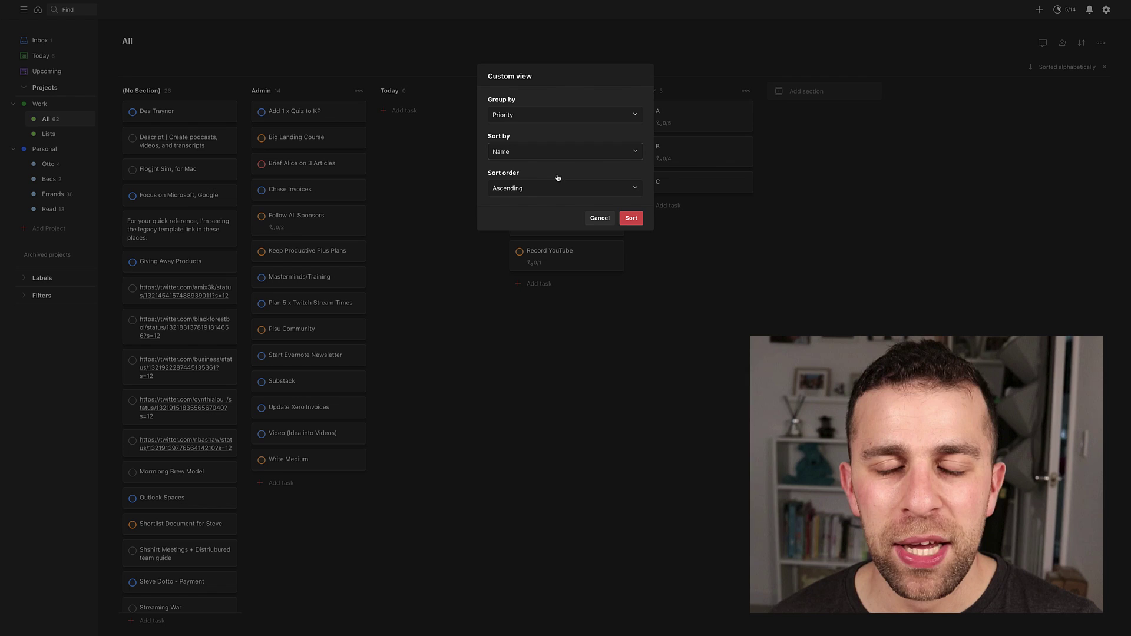
left_click(631, 219)
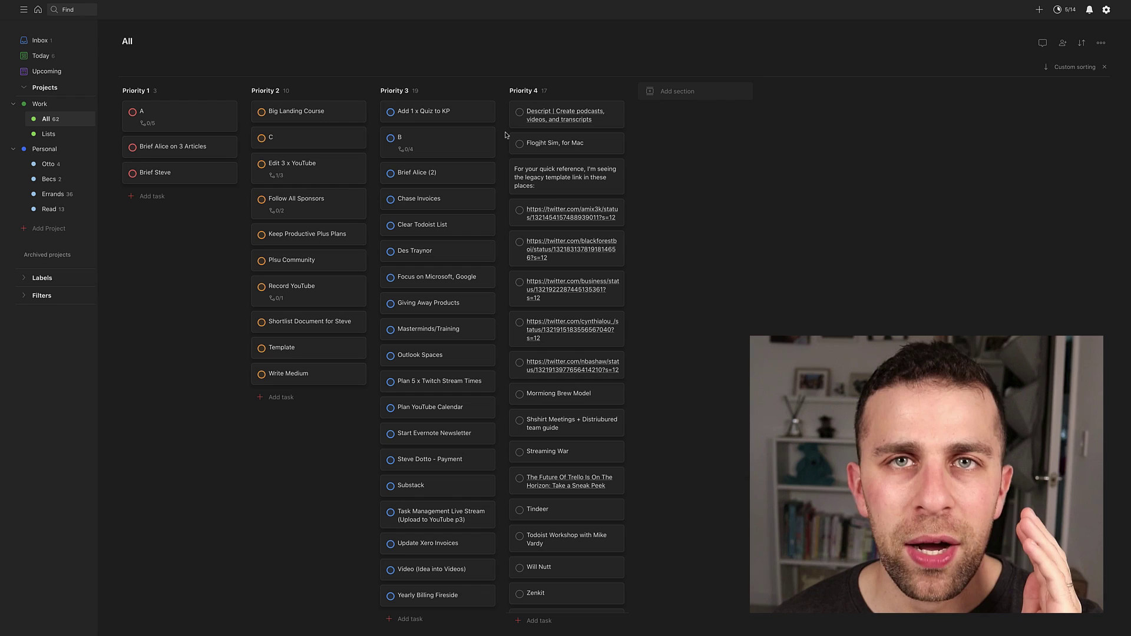
left_click(463, 115)
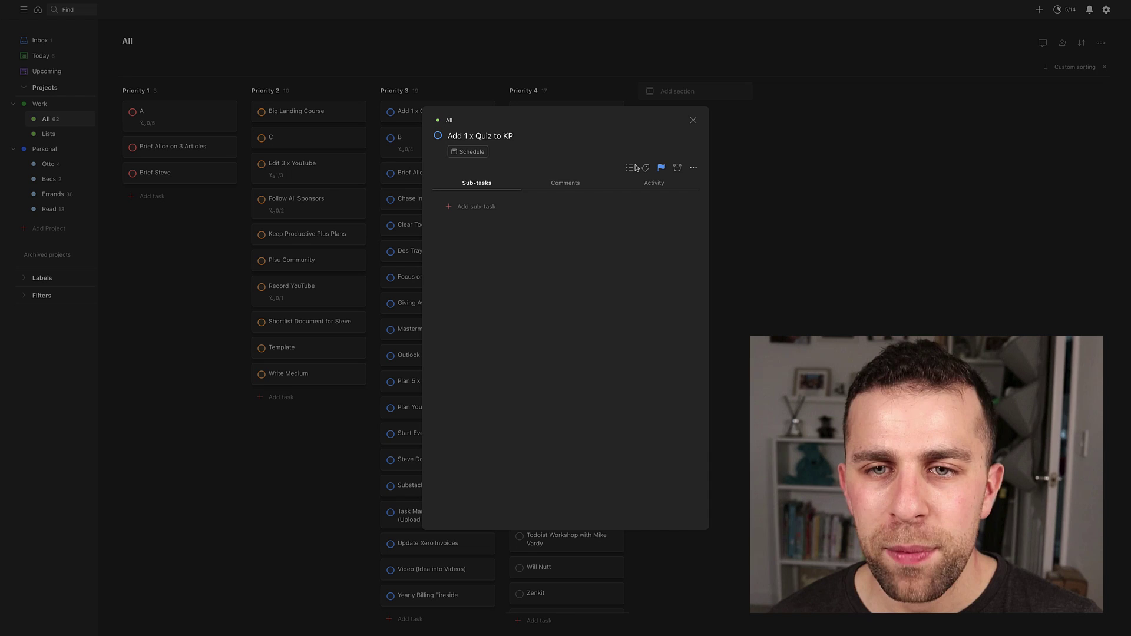
left_click(758, 147)
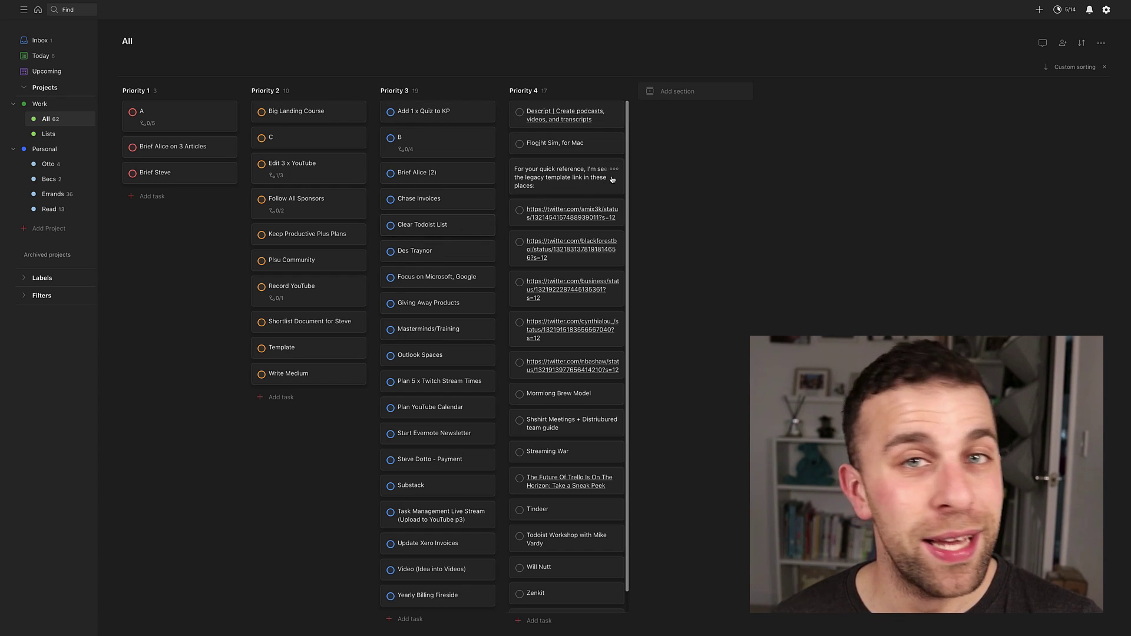
Step: Sort the priority columns by Date added in descending order
left_click(1086, 68)
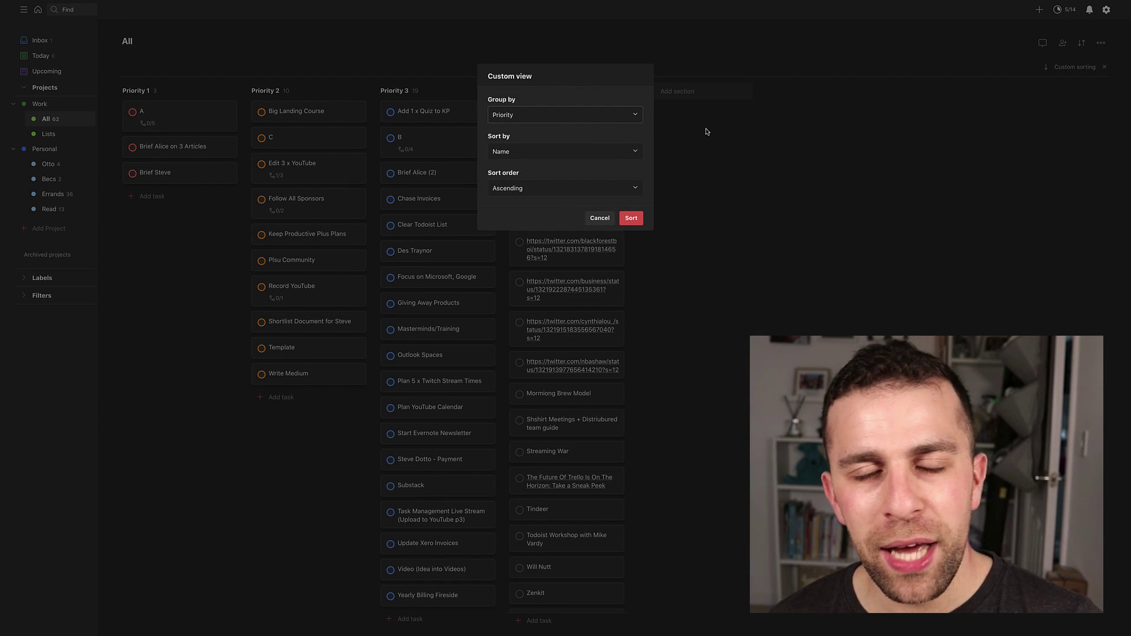
left_click(584, 158)
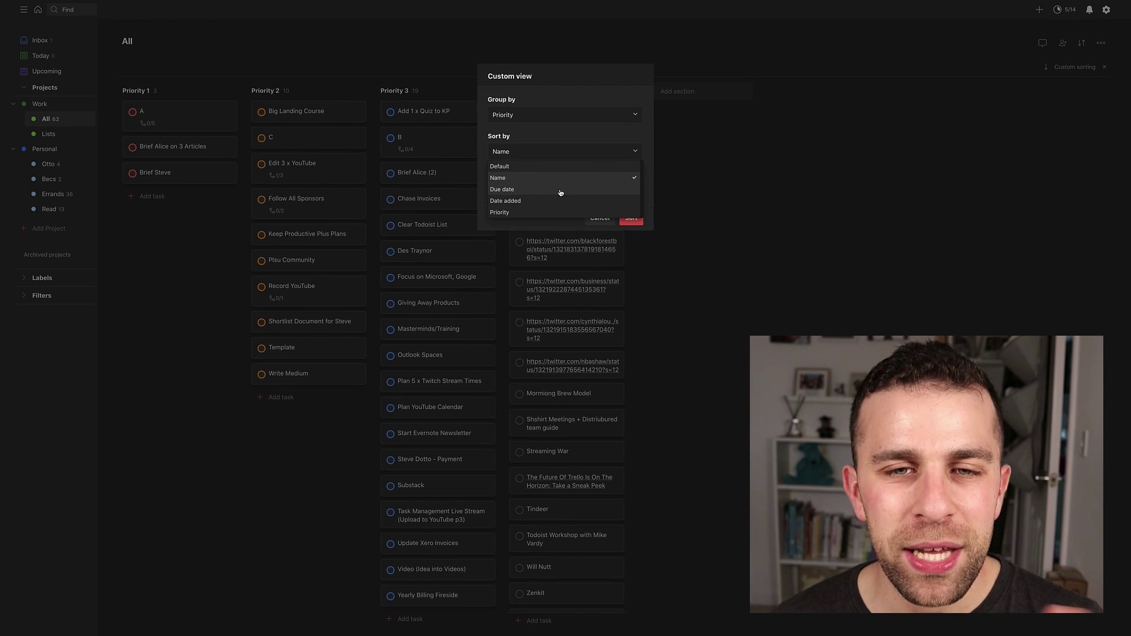
left_click(557, 201)
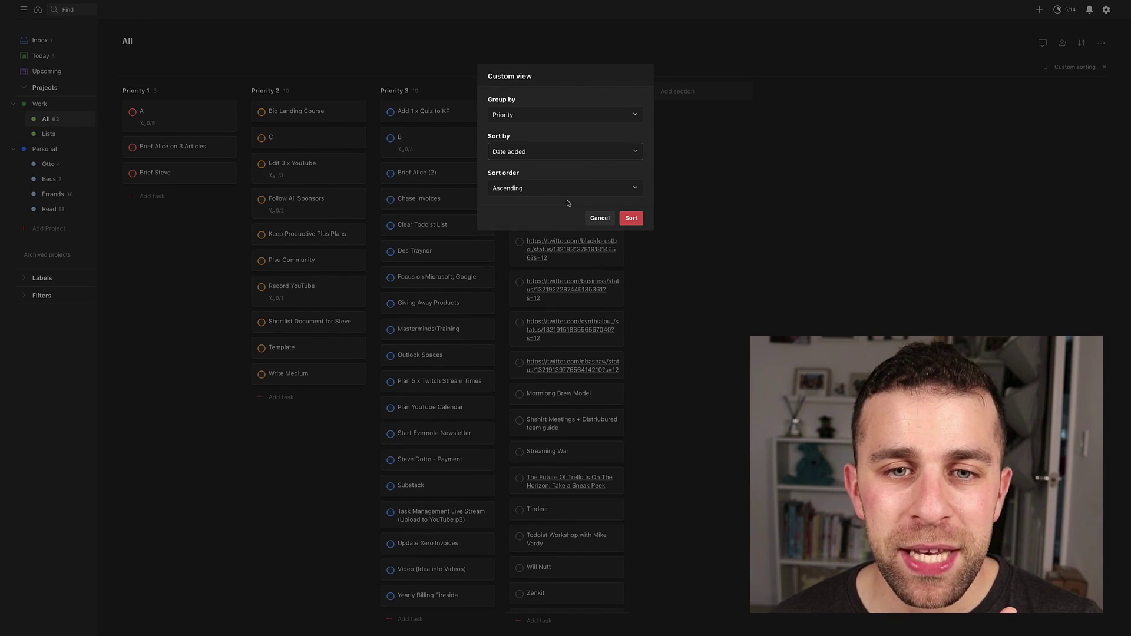
left_click(638, 217)
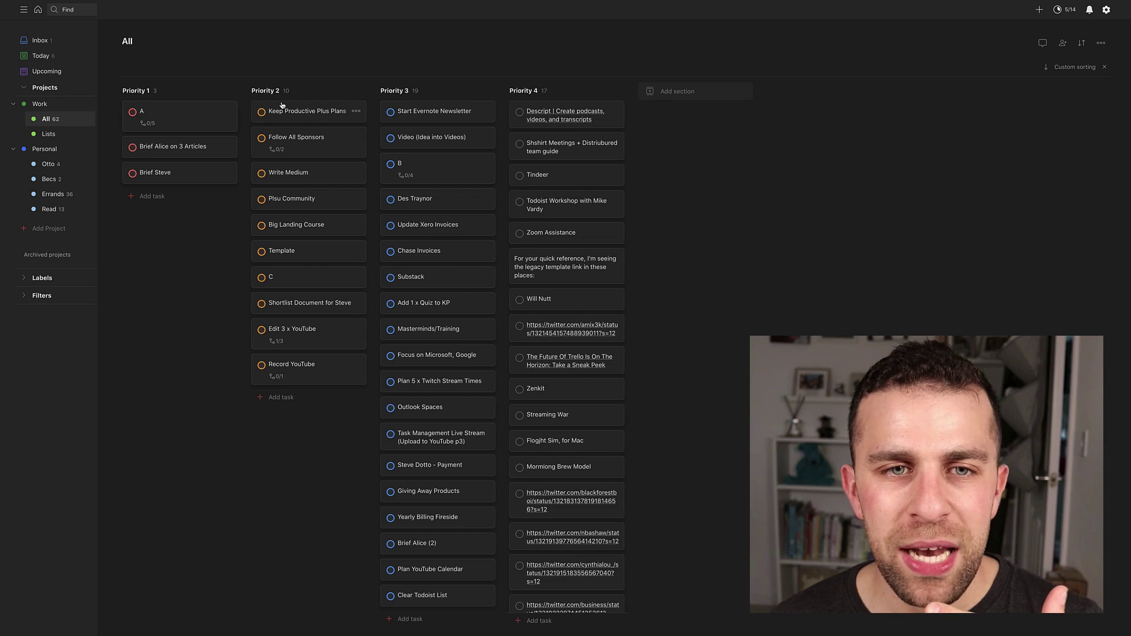
left_click(1045, 67)
left_click(1044, 68)
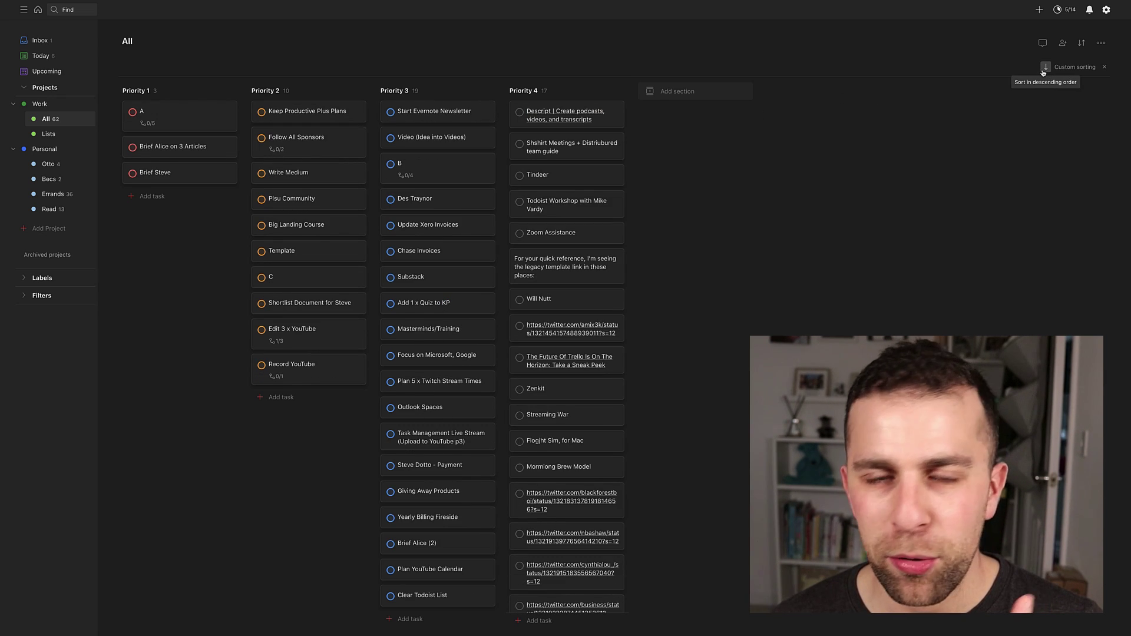
Step: Reset the custom view grouping to Default sections
left_click(1083, 67)
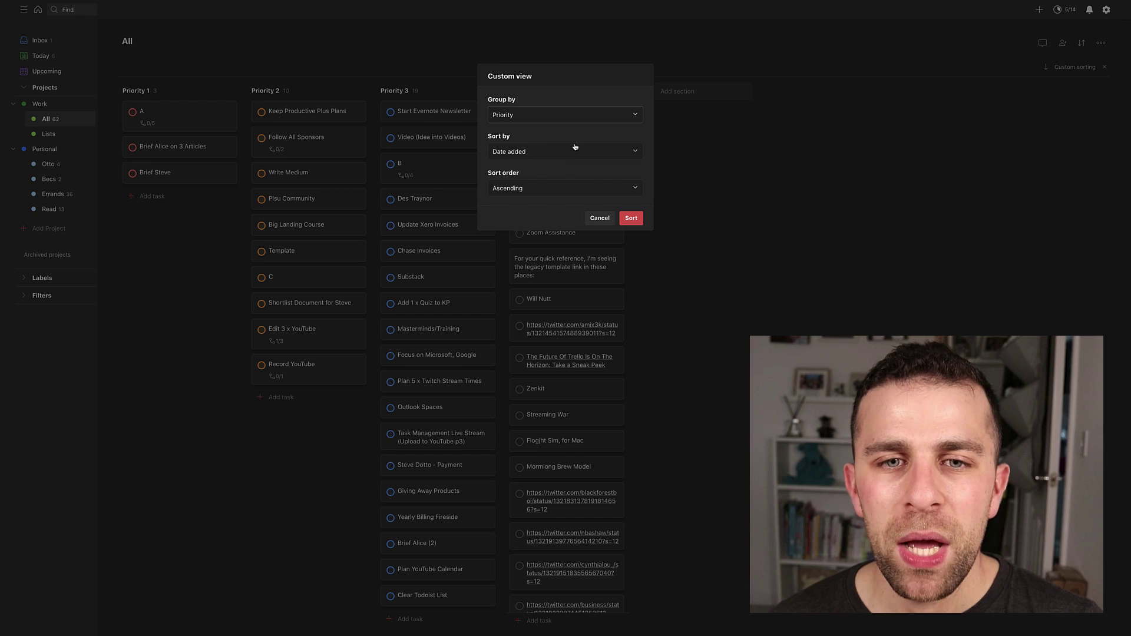
left_click(546, 116)
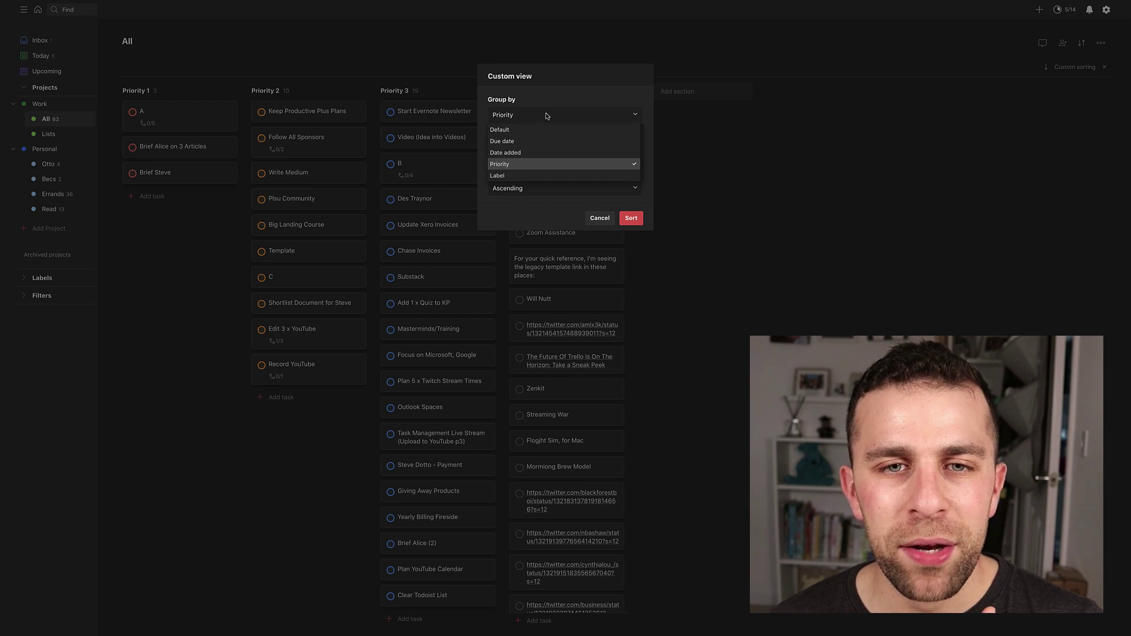
left_click(606, 218)
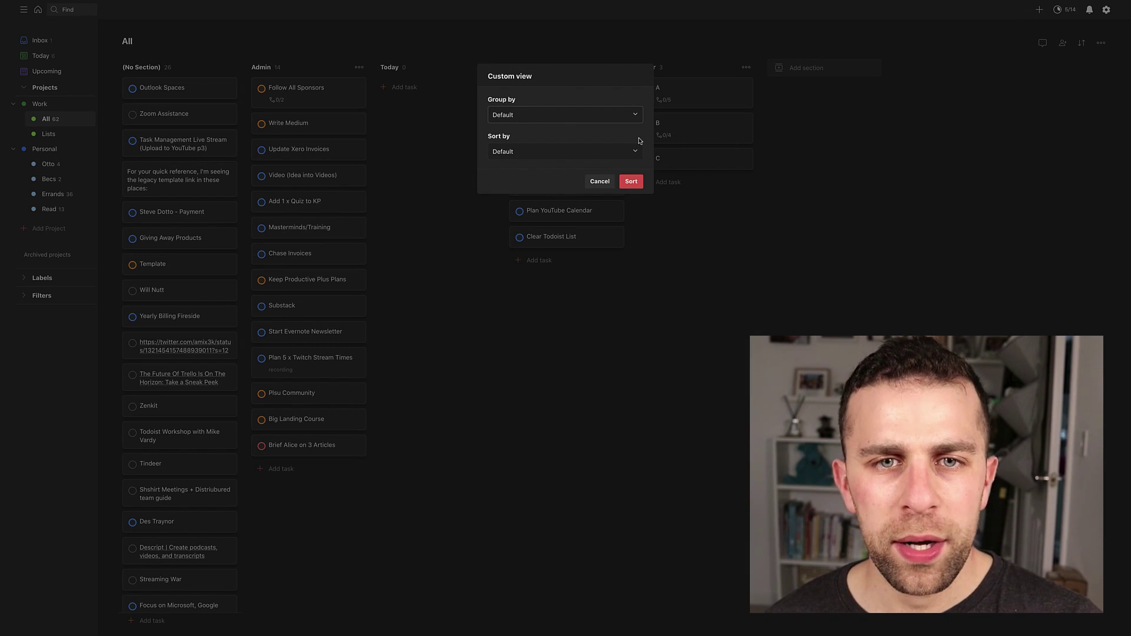
Step: Set the custom view to Group by Label and Sort by Priority, and apply
left_click(582, 115)
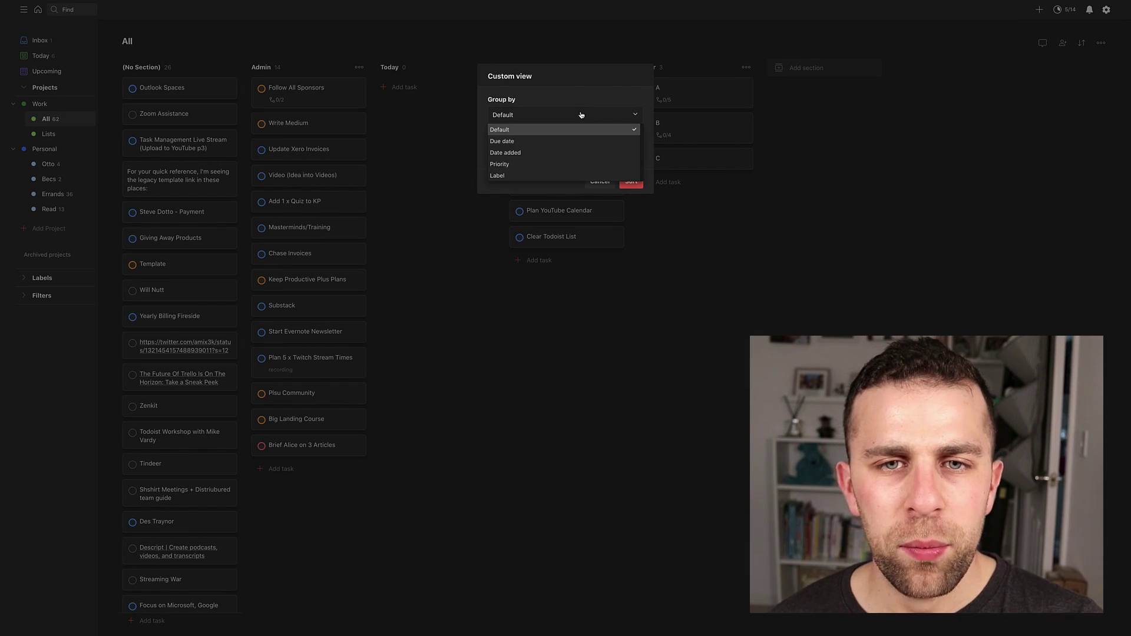
left_click(535, 176)
left_click(535, 151)
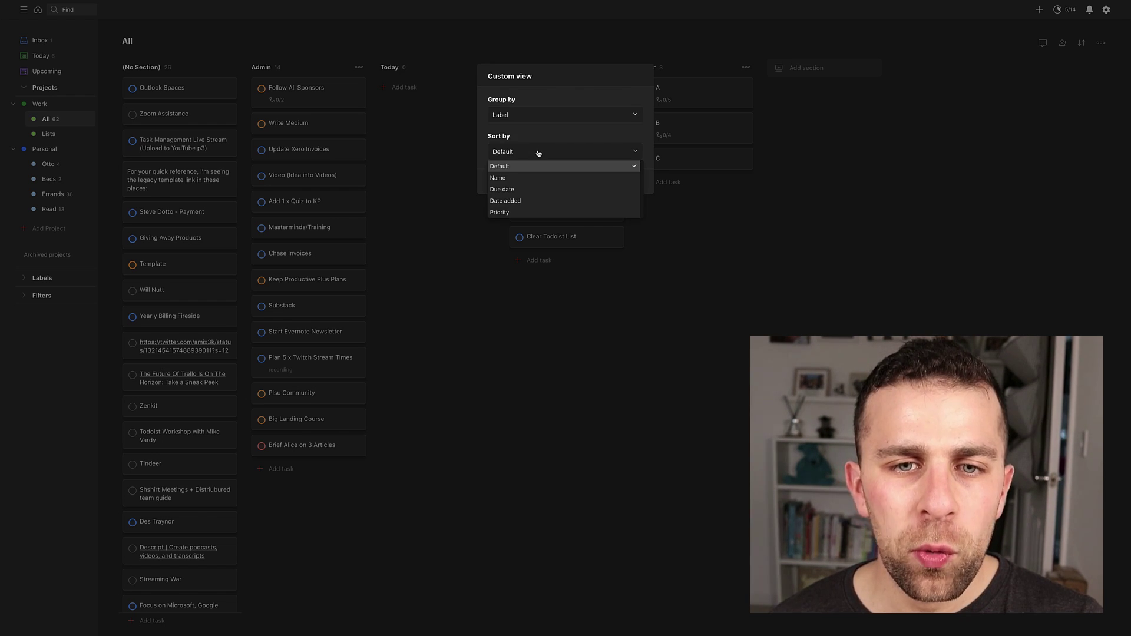
left_click(526, 212)
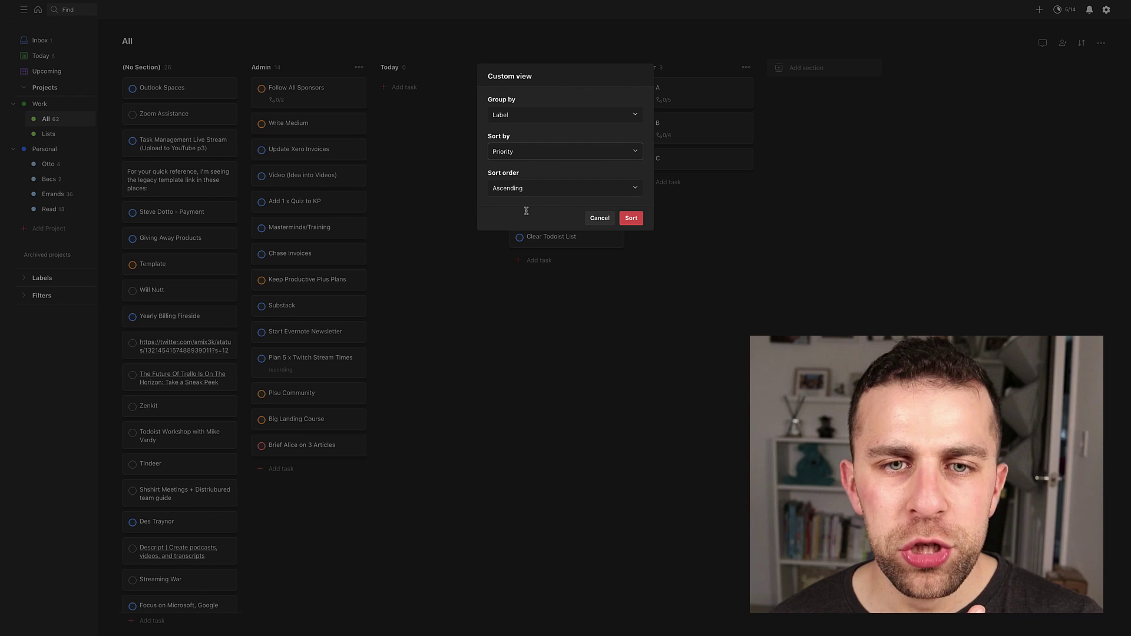
left_click(629, 218)
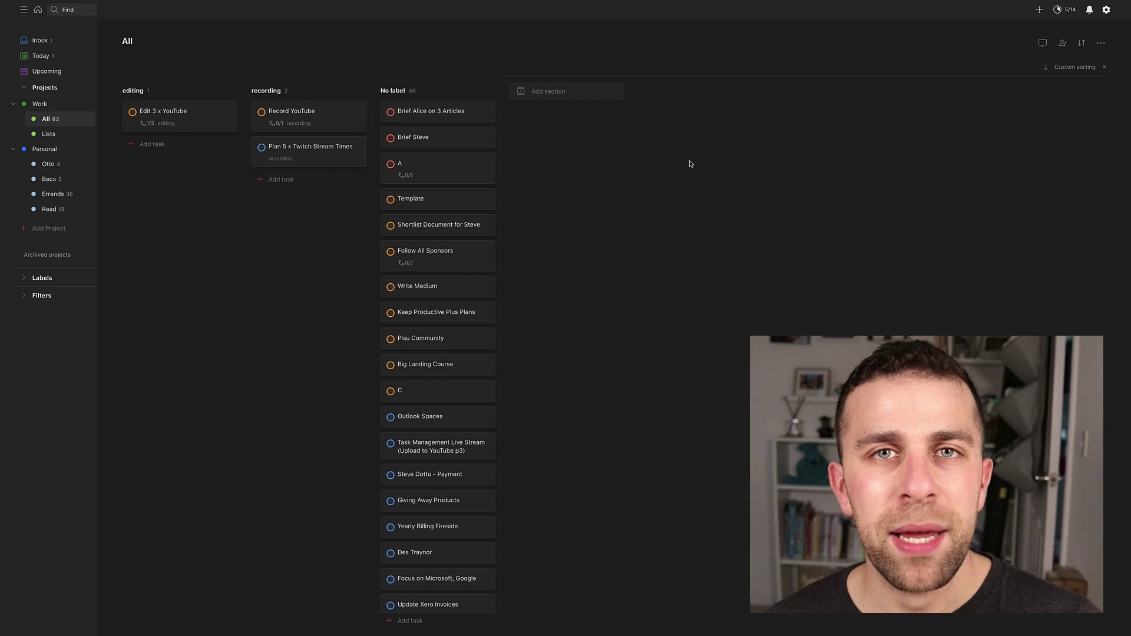
Step: Change the custom view to sort by Date added with a chosen sort order, and apply
left_click(1063, 68)
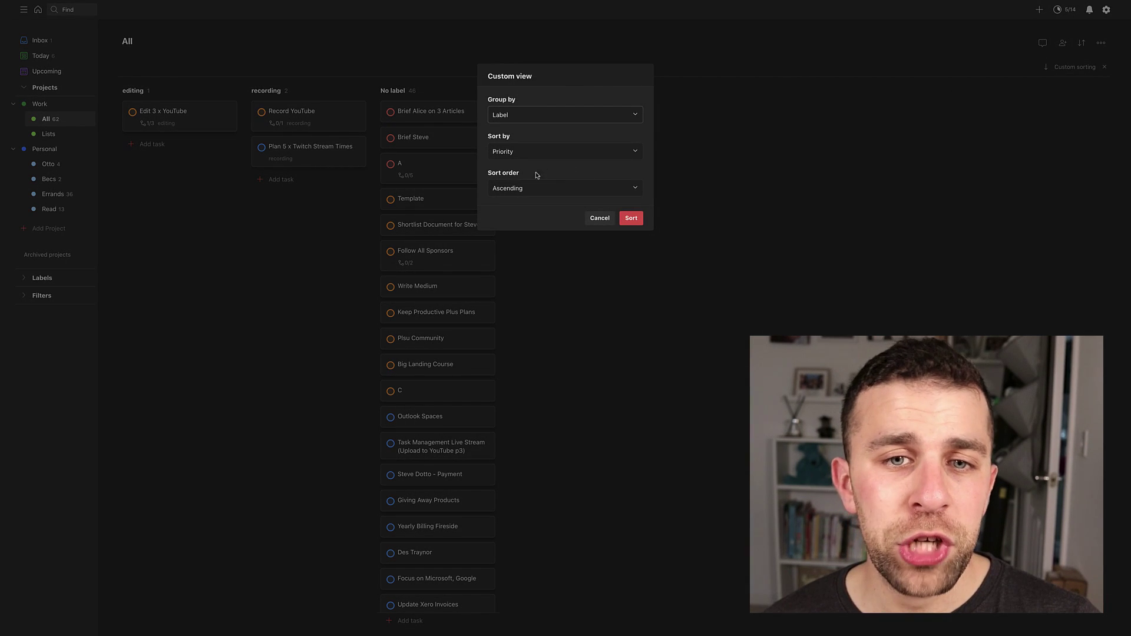
left_click(536, 152)
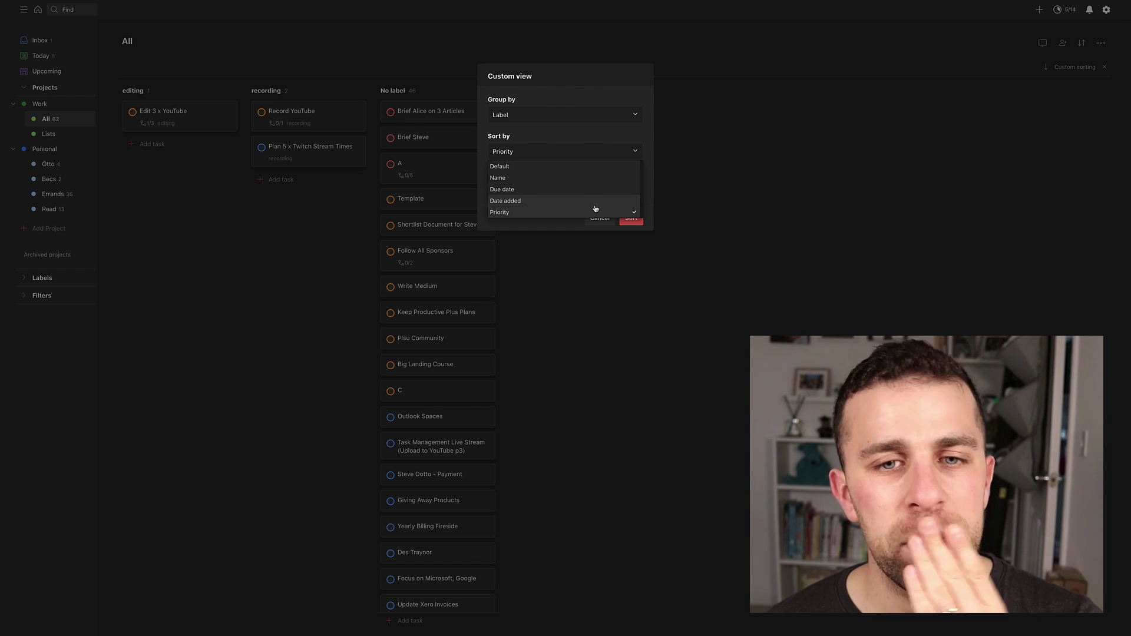
left_click(529, 203)
left_click(577, 190)
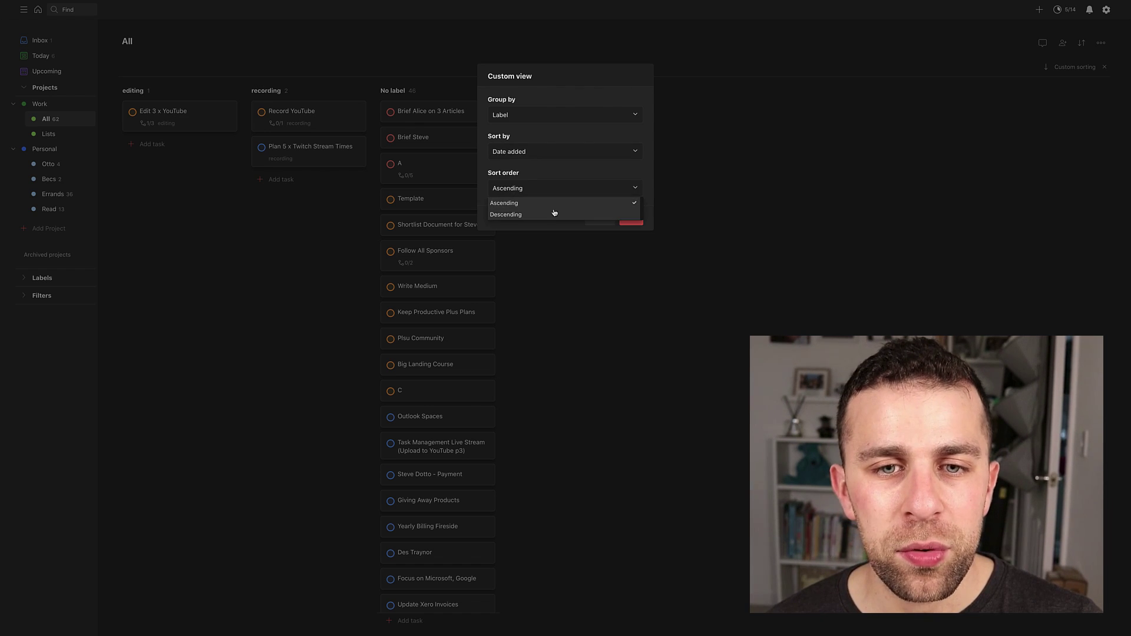
left_click(554, 216)
left_click(638, 221)
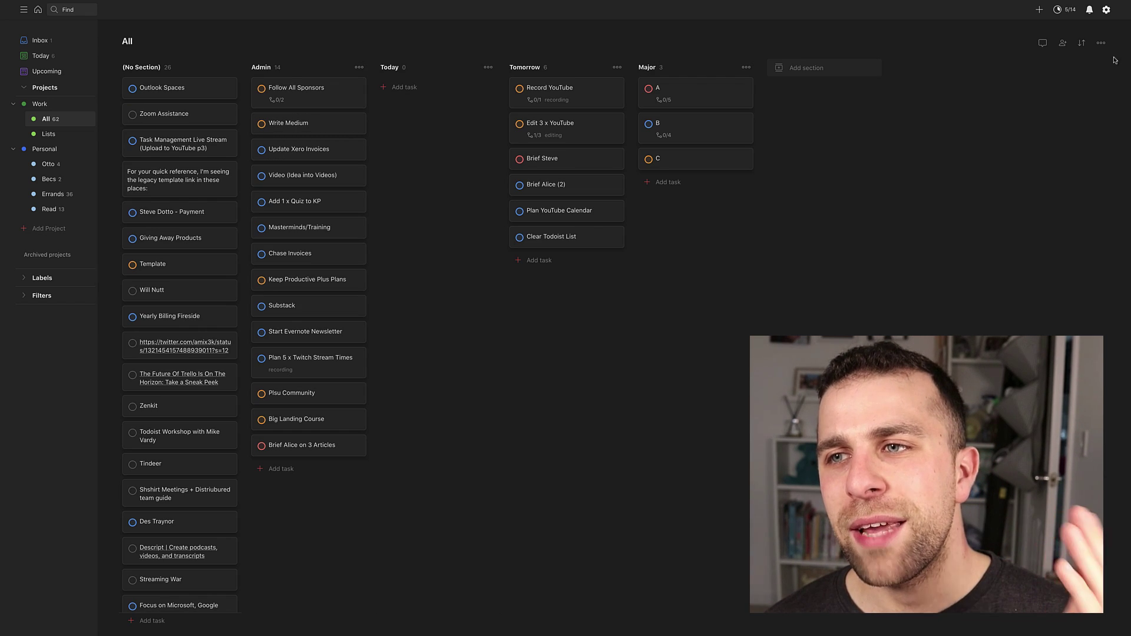
left_click(1082, 43)
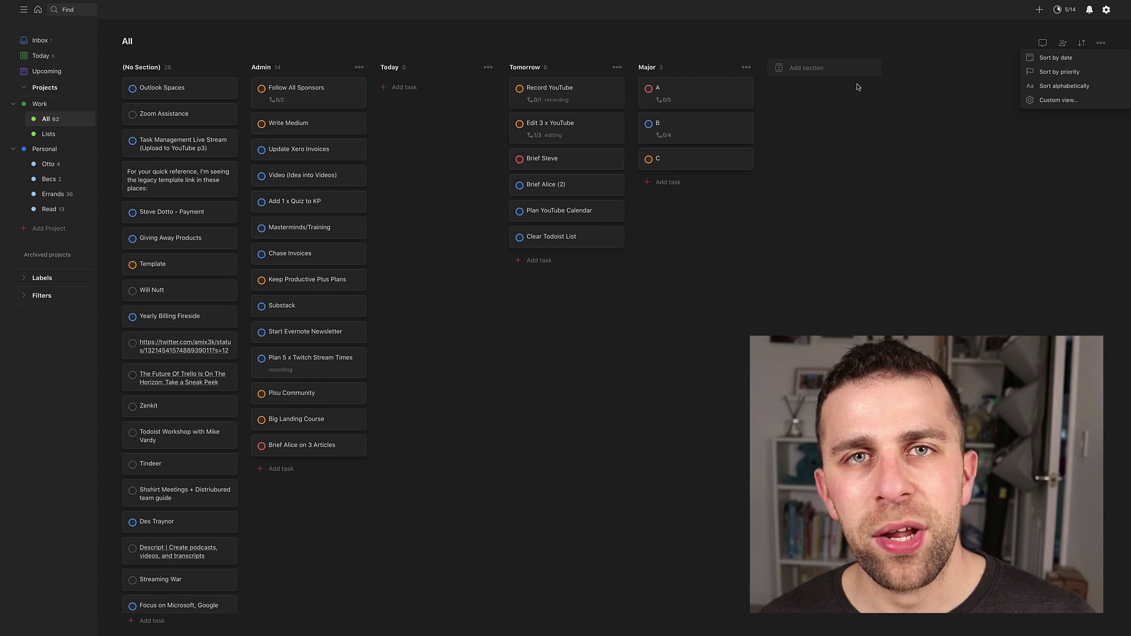
Step: Group the board by Priority sorted by Due date, then expand the sidebar Labels list
left_click(1059, 100)
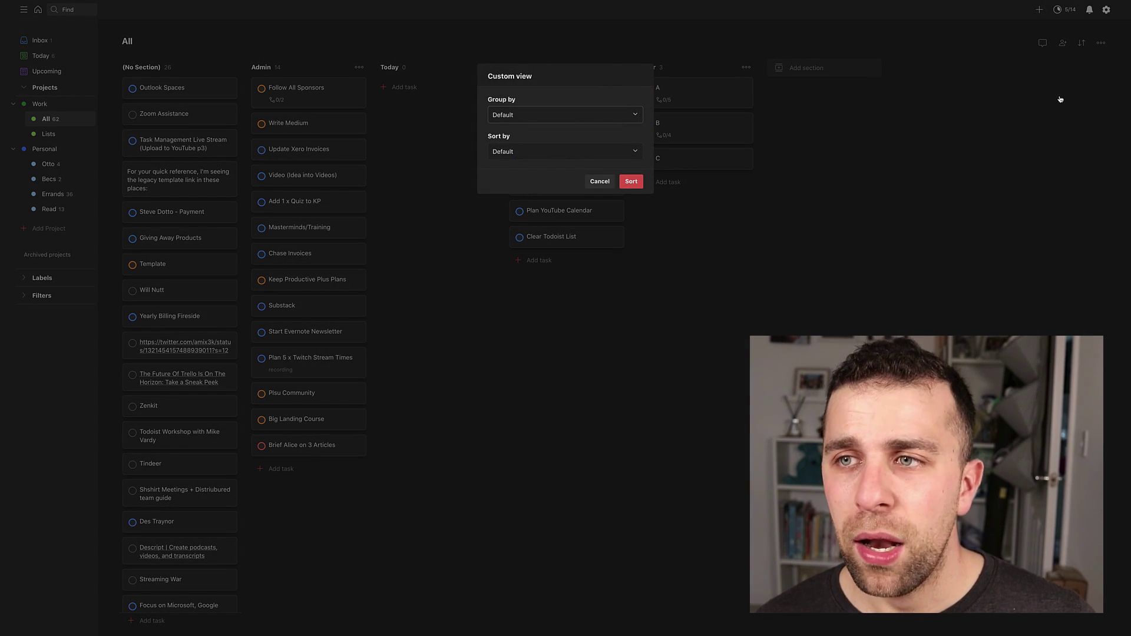
left_click(635, 117)
left_click(557, 164)
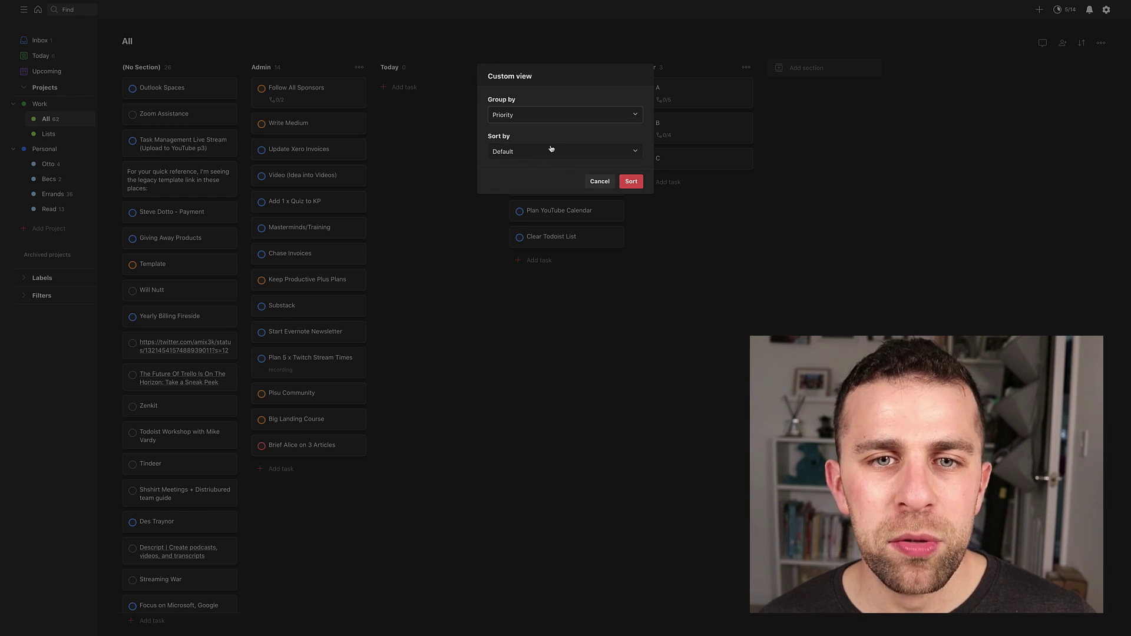
left_click(551, 149)
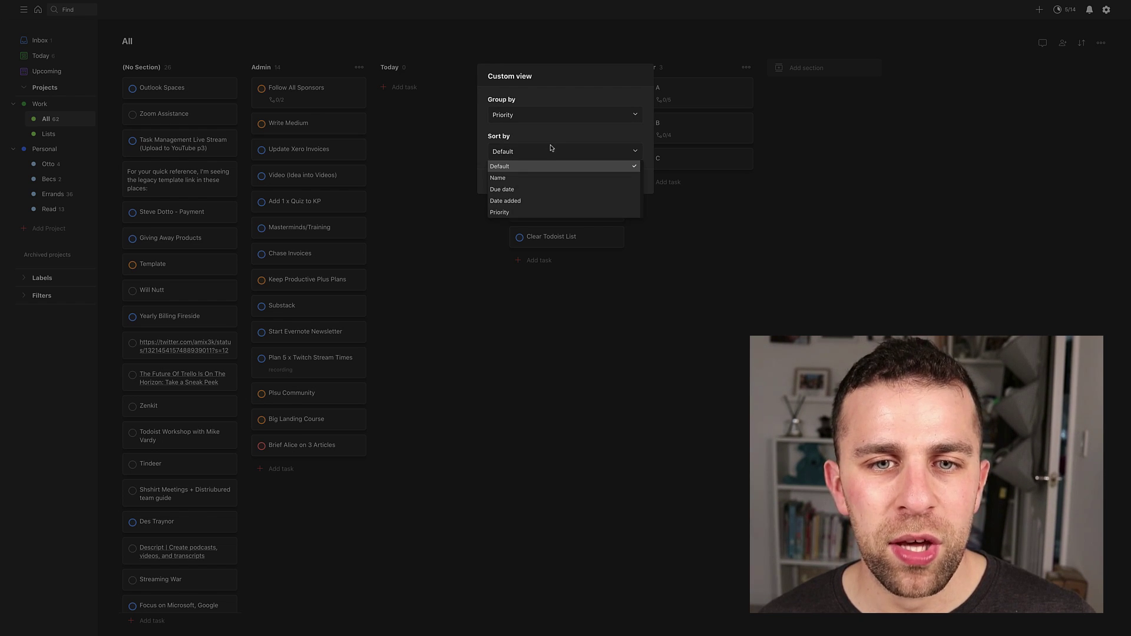
left_click(535, 190)
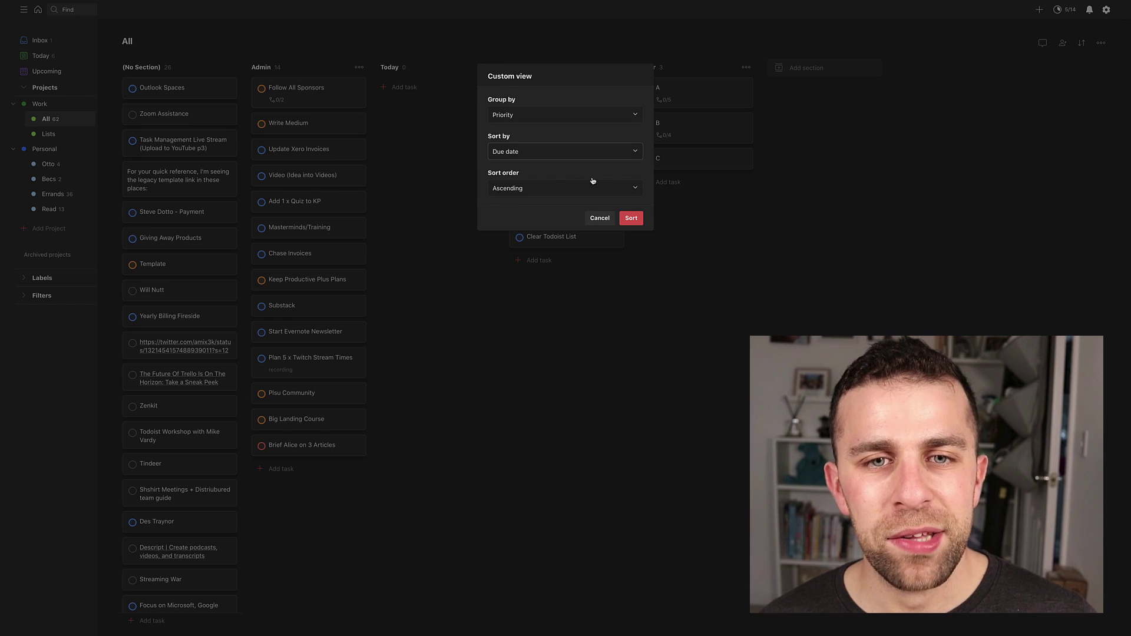
left_click(630, 218)
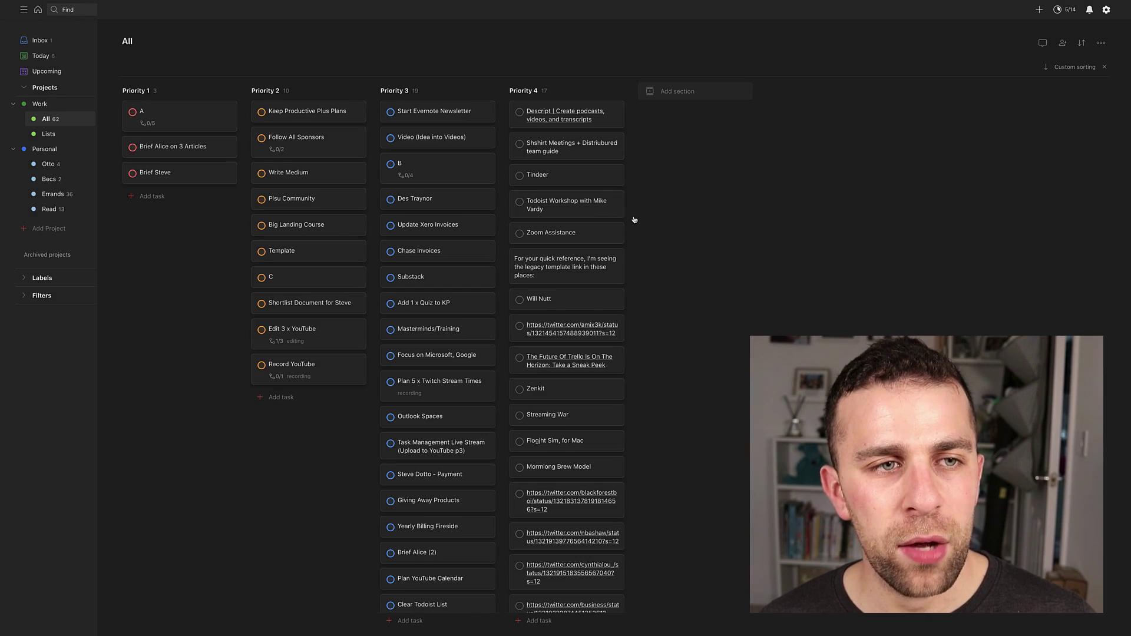
left_click(52, 275)
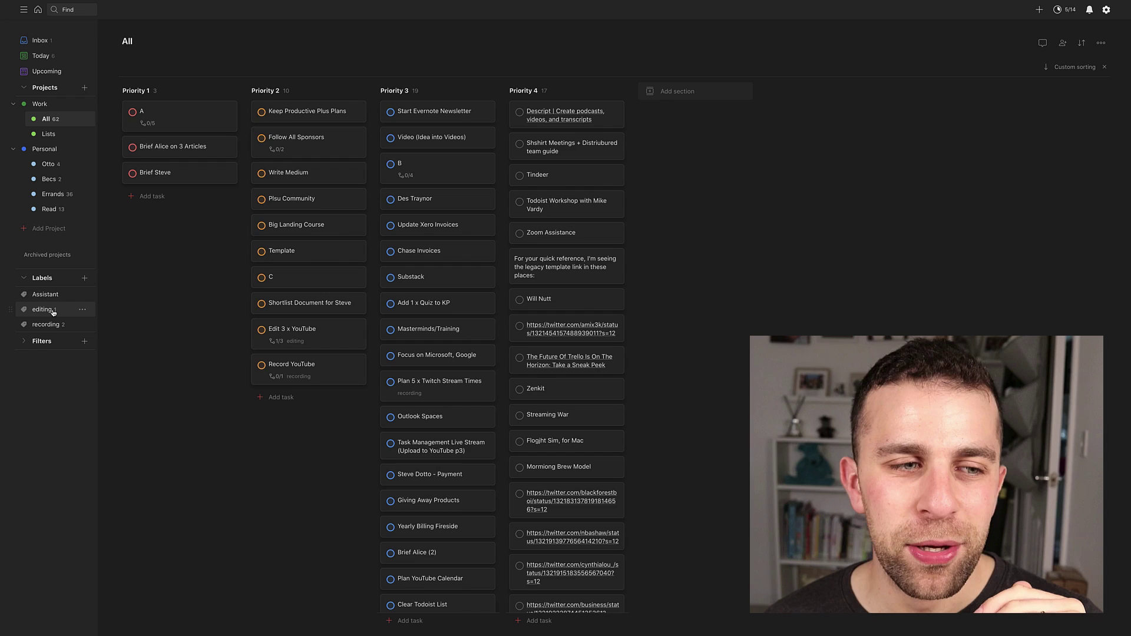
left_click(53, 311)
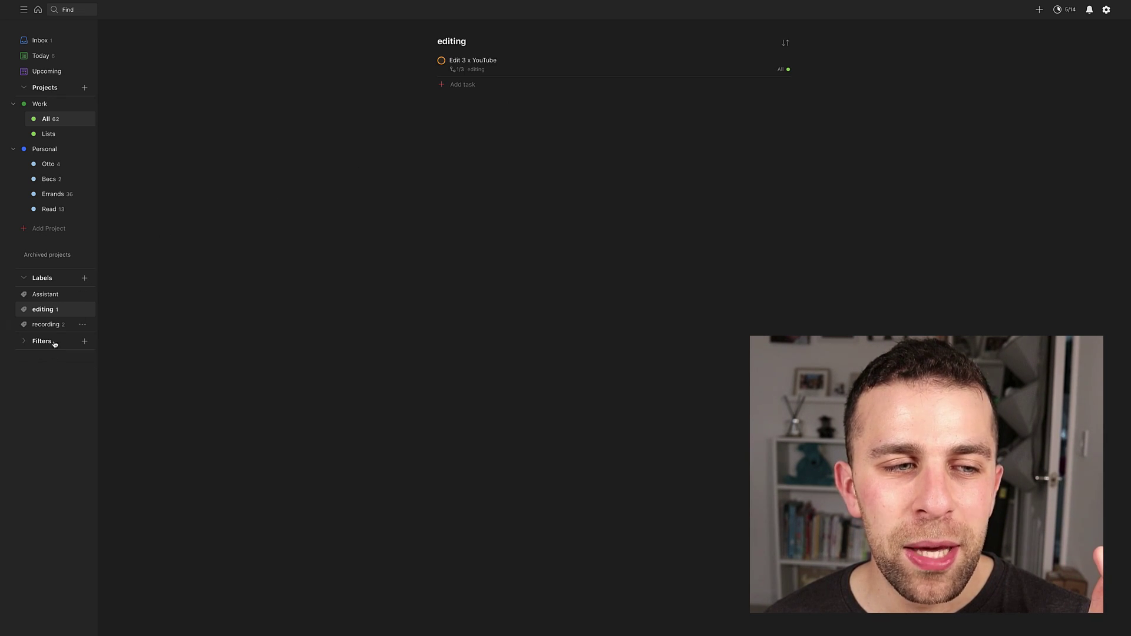
left_click(53, 119)
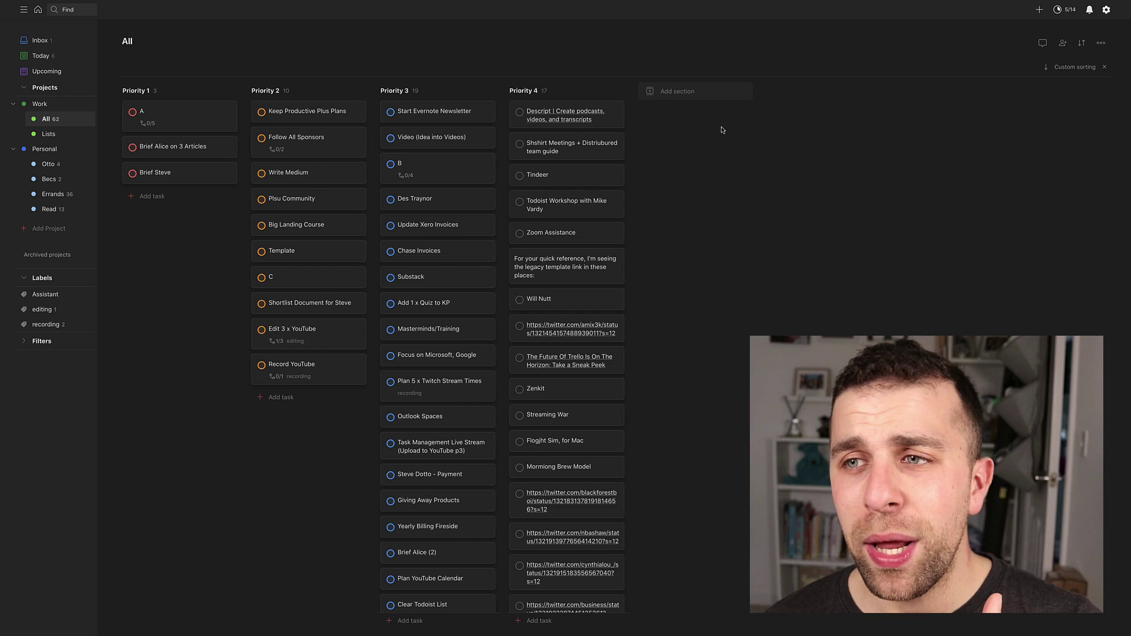
Step: Close the Custom view dialog unchanged and scroll through the priority-grouped task list
left_click(1081, 68)
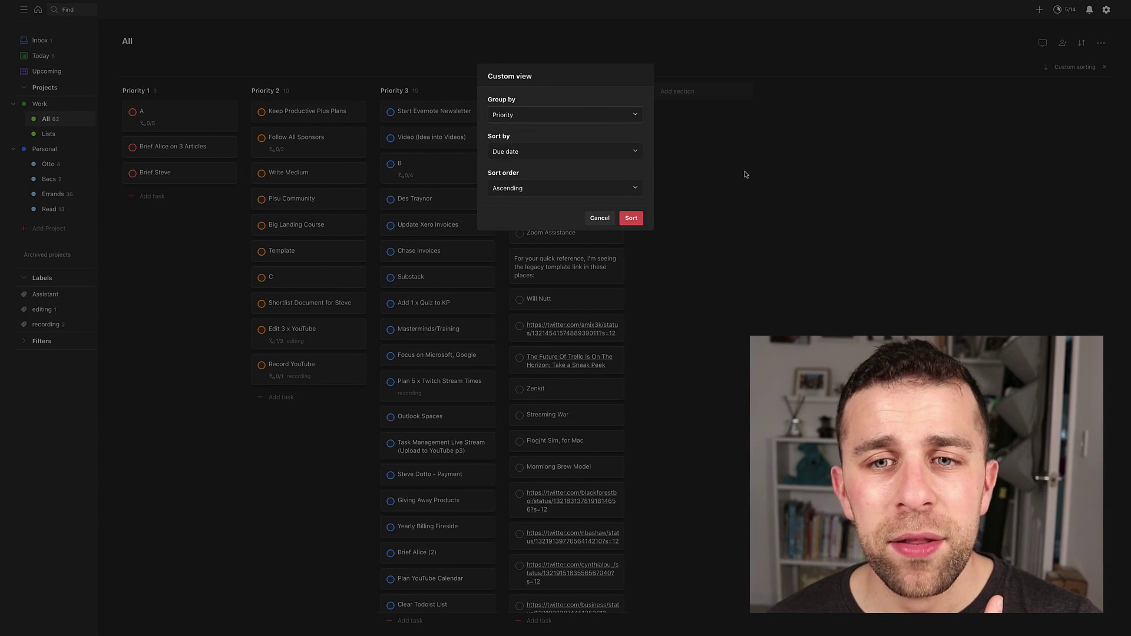
left_click(595, 217)
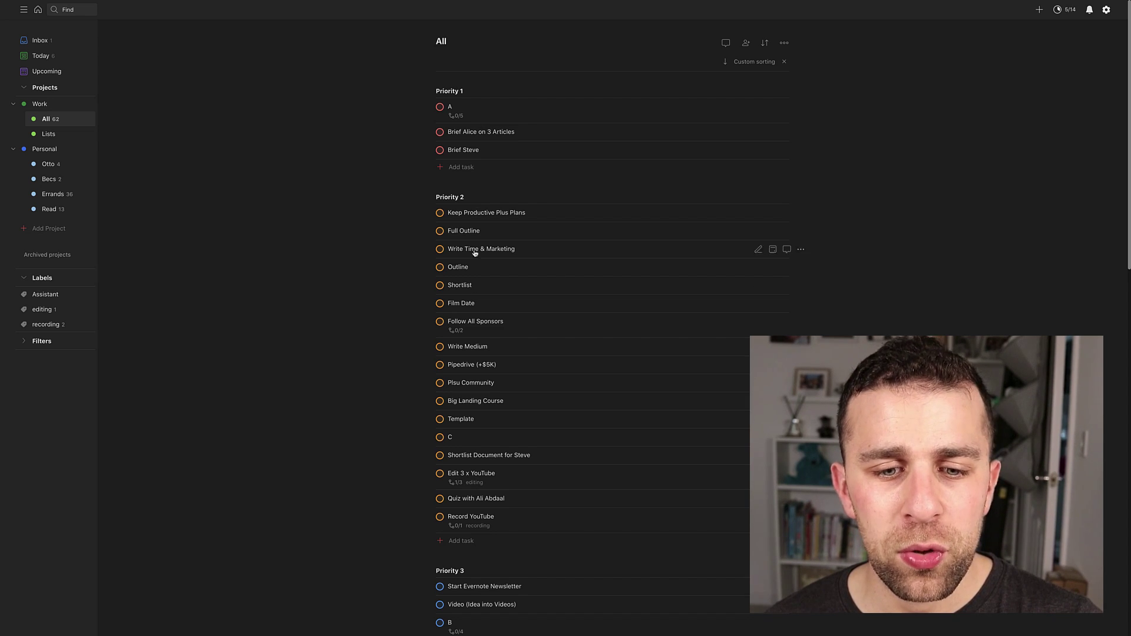
scroll(470, 293, "down", 10)
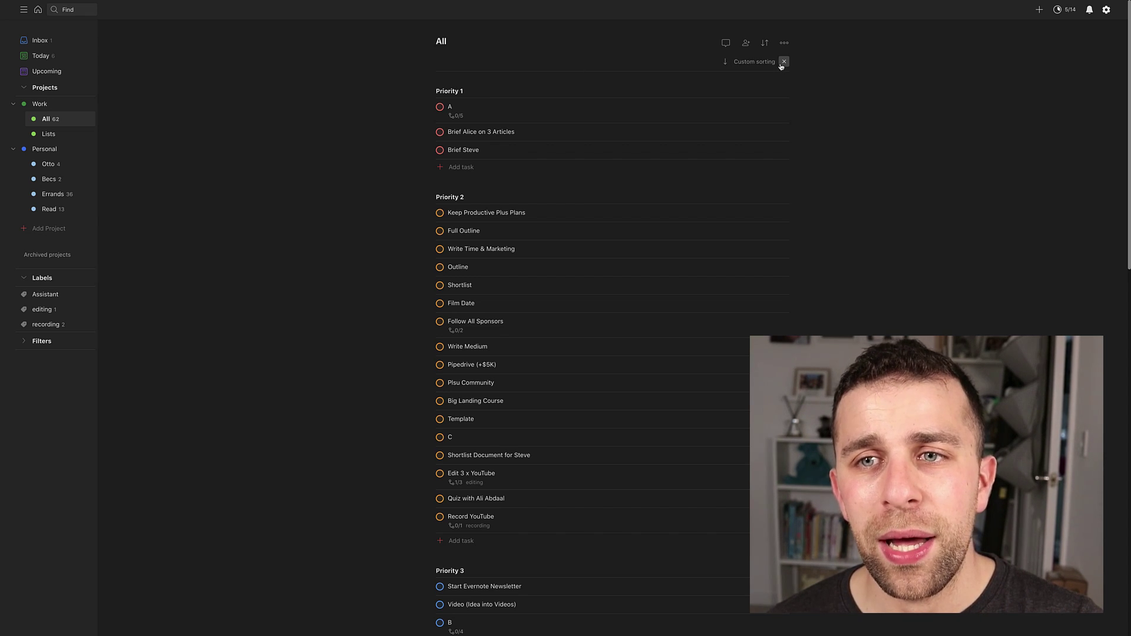
Step: Clear the custom priority grouping and switch the All project back to board view
left_click(784, 42)
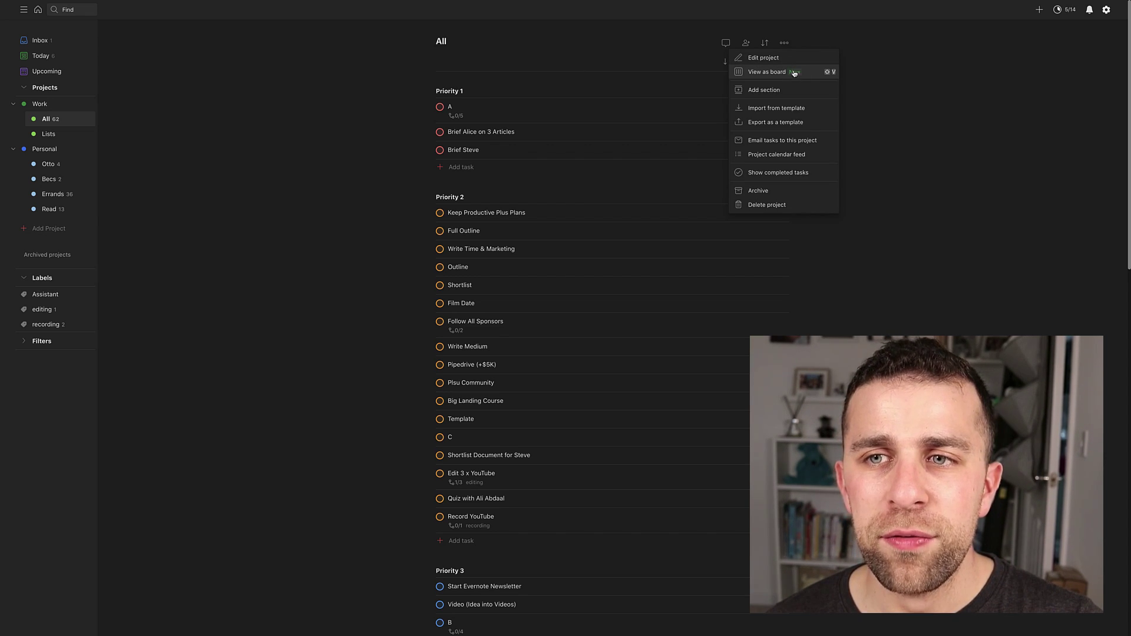
left_click(858, 74)
left_click(786, 61)
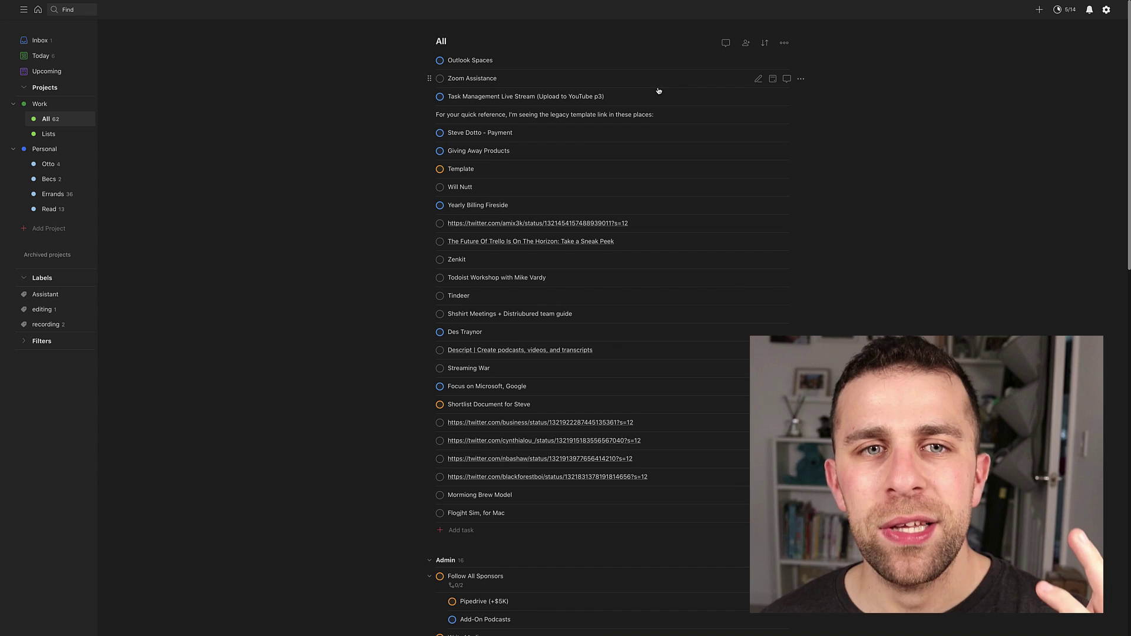
scroll(632, 155, "down", 6)
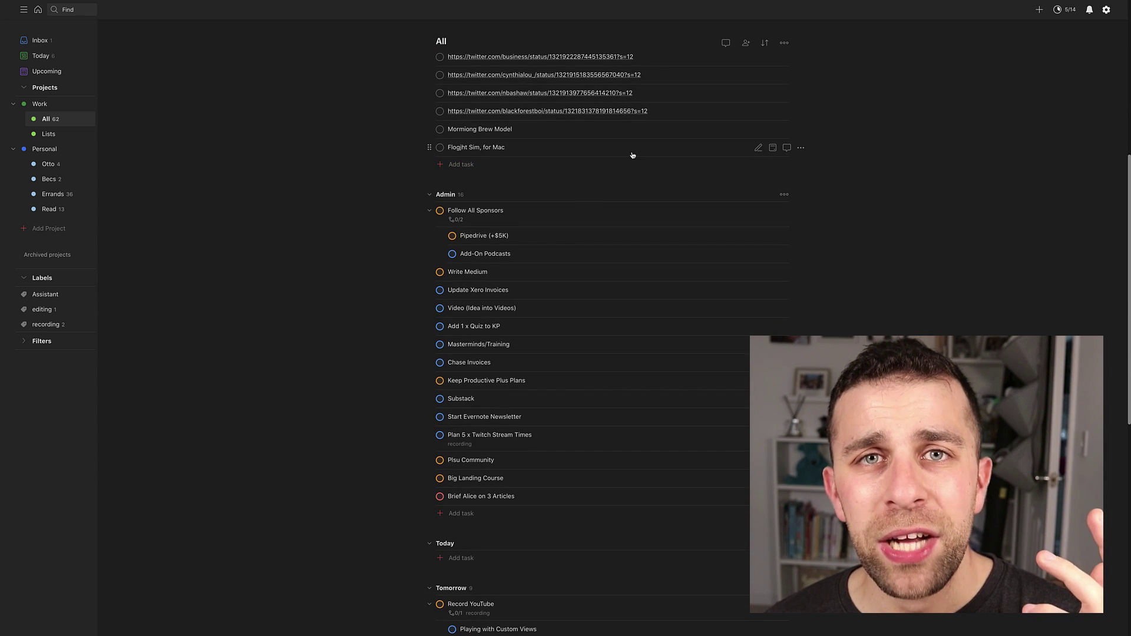
scroll(632, 155, "up", 6)
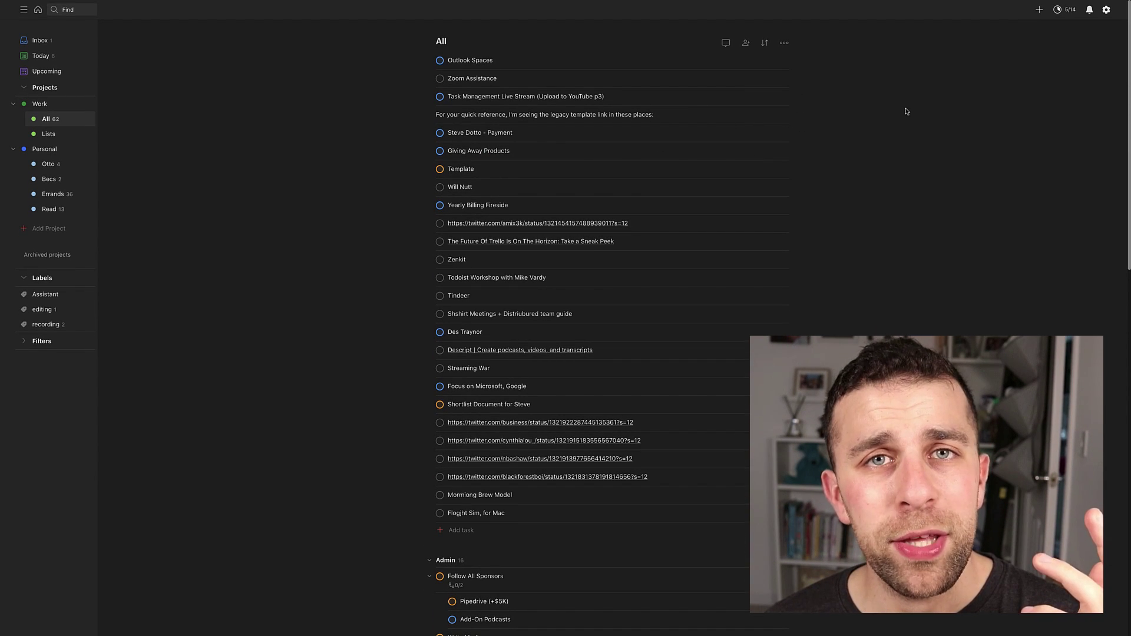
key("shift+v")
left_click(1101, 43)
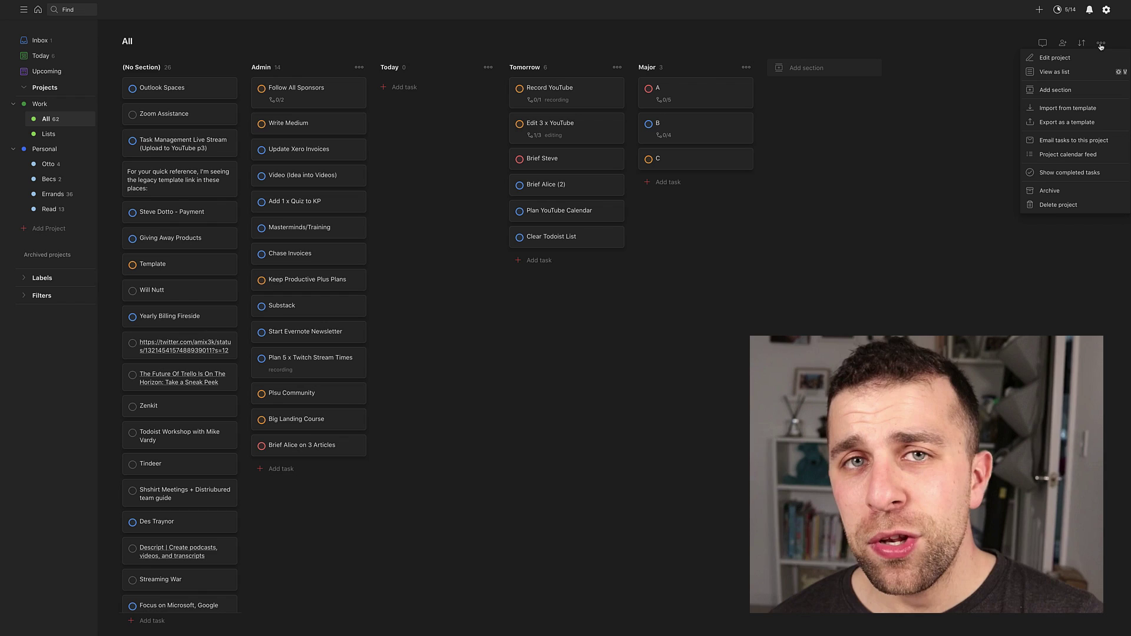
Step: Dismiss the project actions menu to reveal the sectioned All board
left_click(989, 87)
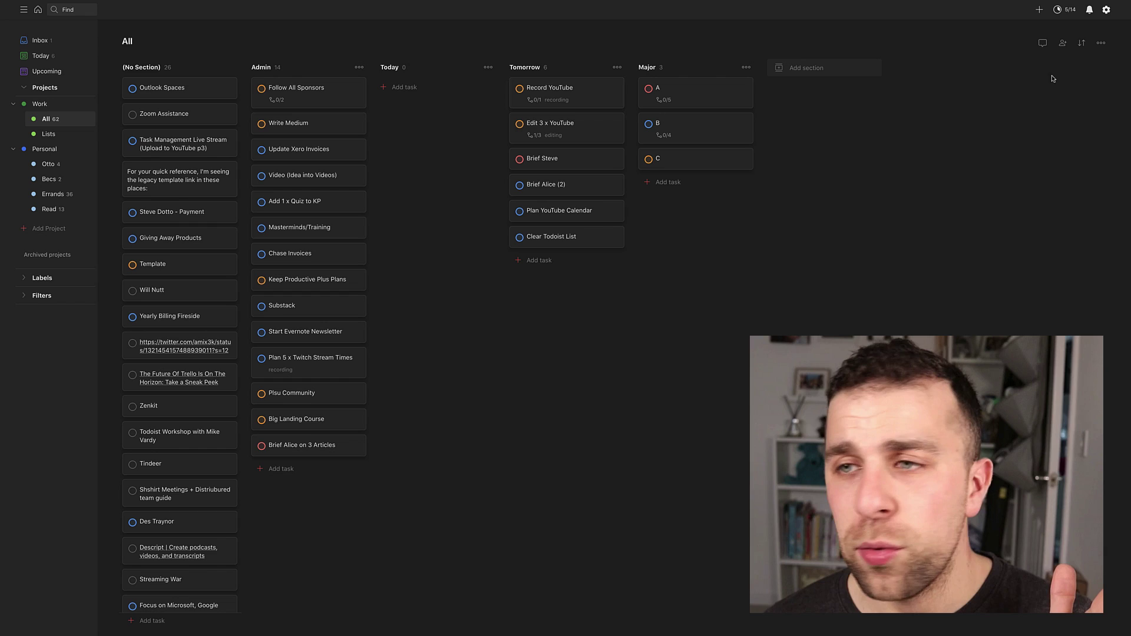
Step: Apply a custom view grouping the All board by label and sorting by priority
left_click(1080, 44)
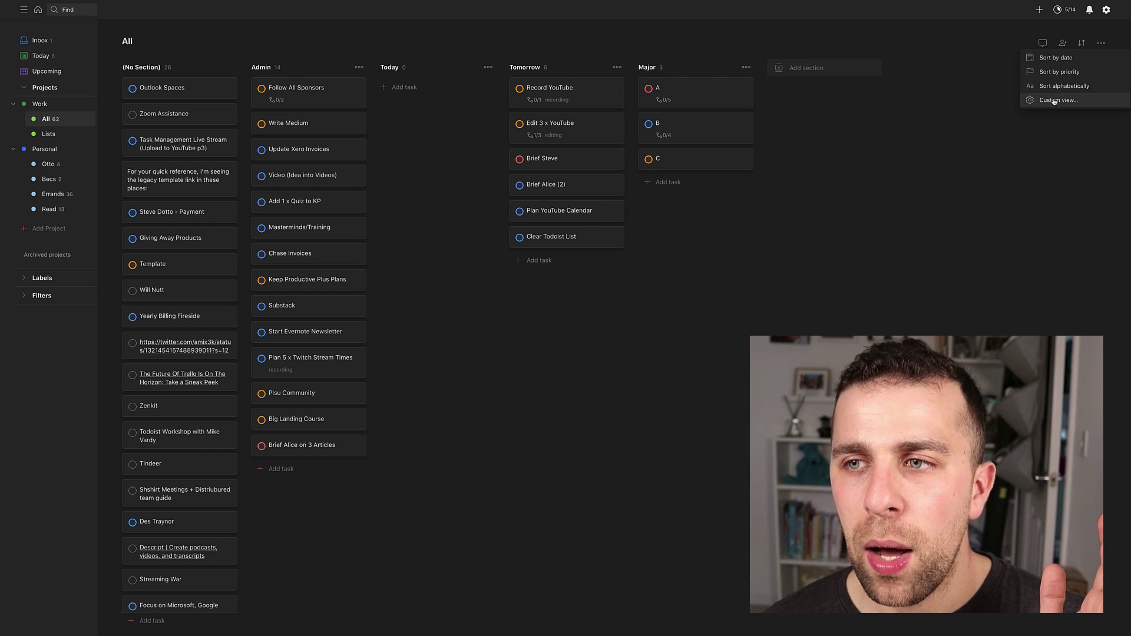
left_click(1054, 100)
left_click(545, 117)
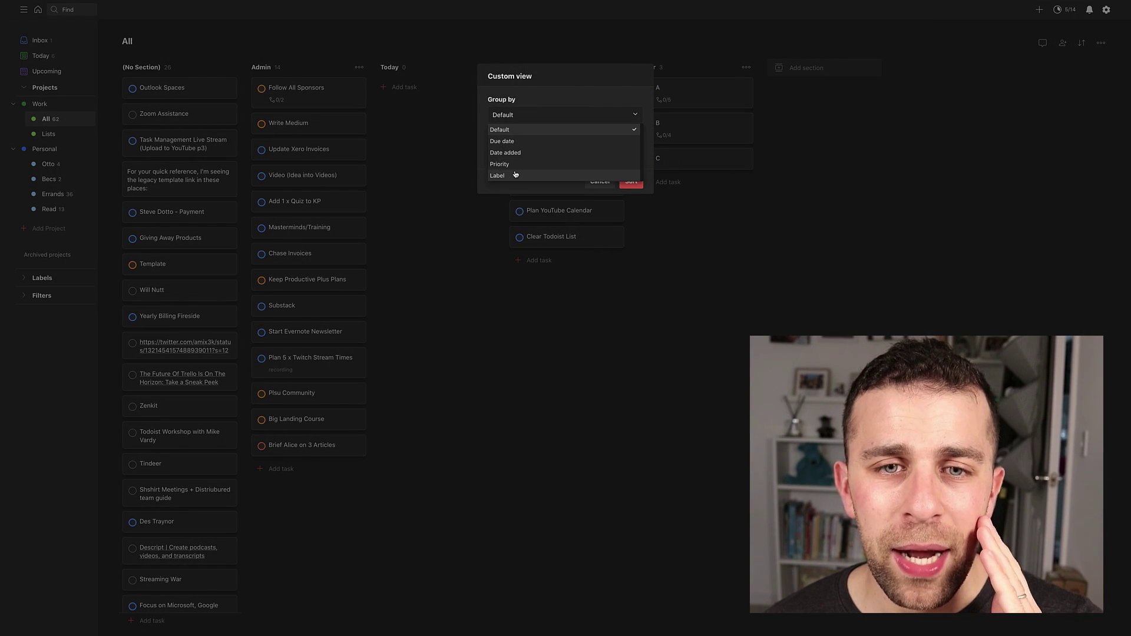
left_click(518, 175)
left_click(526, 151)
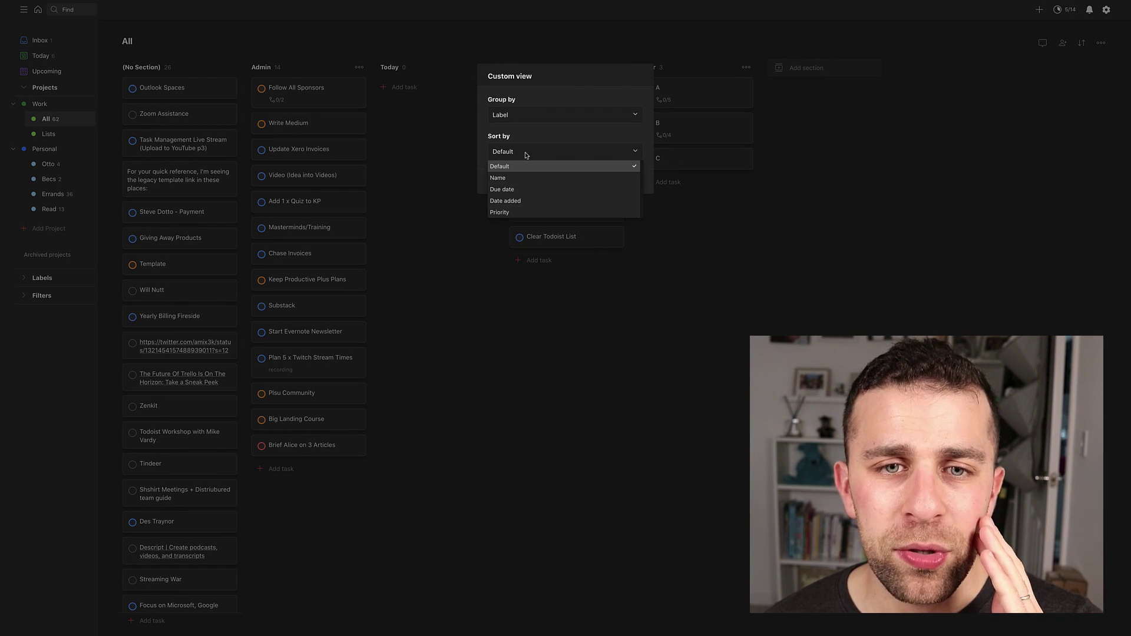
left_click(515, 212)
left_click(631, 219)
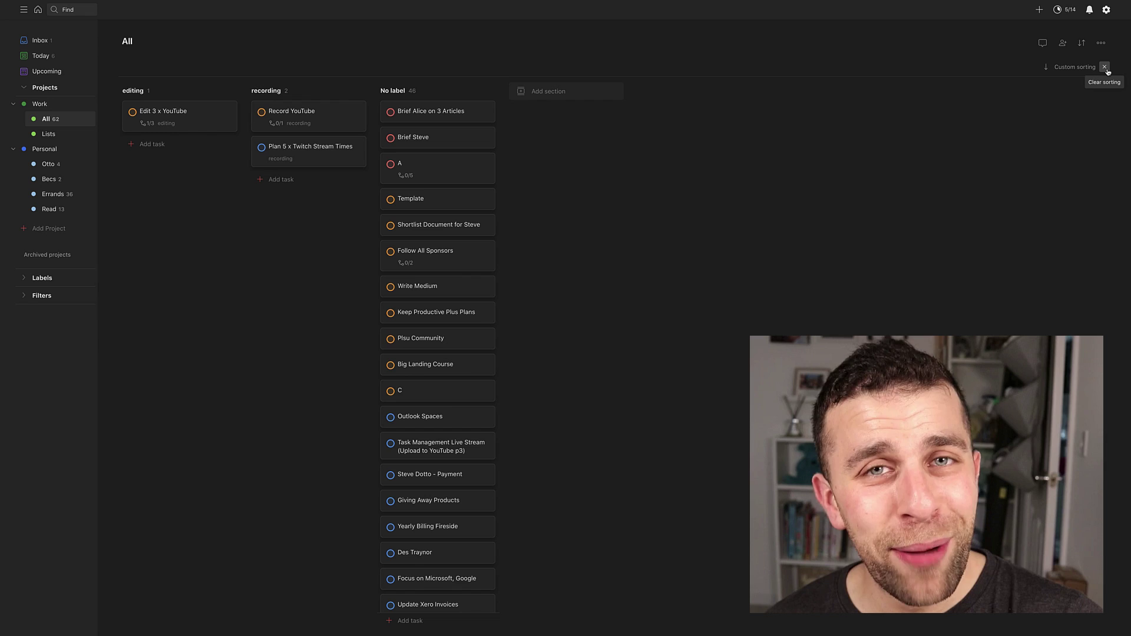
Step: Clear the custom sorting to restore No Section, Admin, Today, Tomorrow and Major columns
left_click(1105, 68)
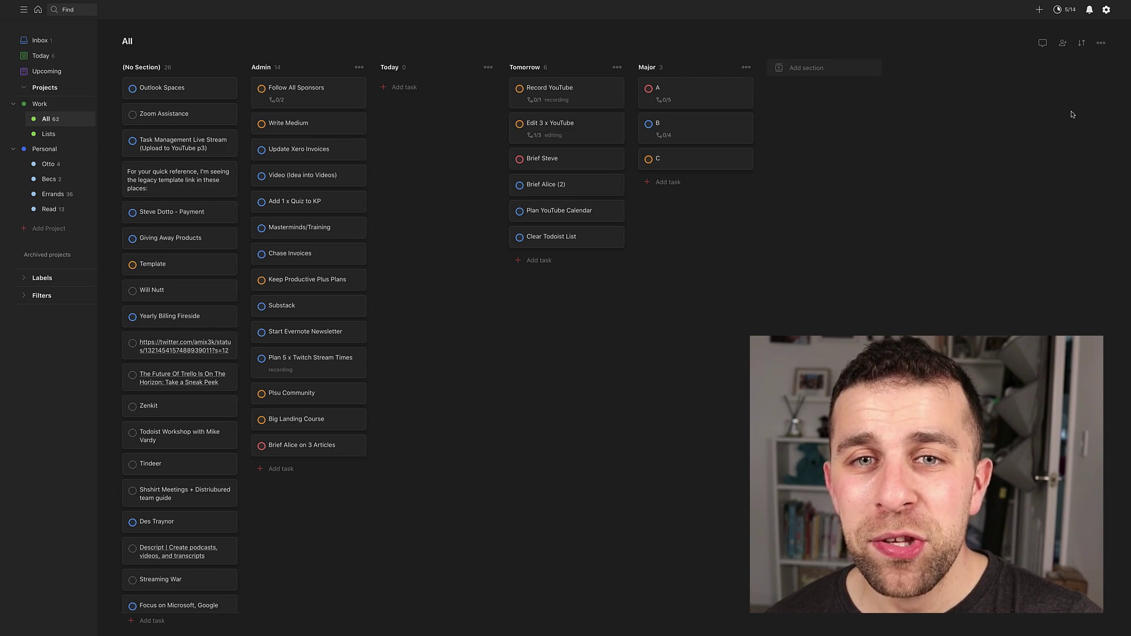